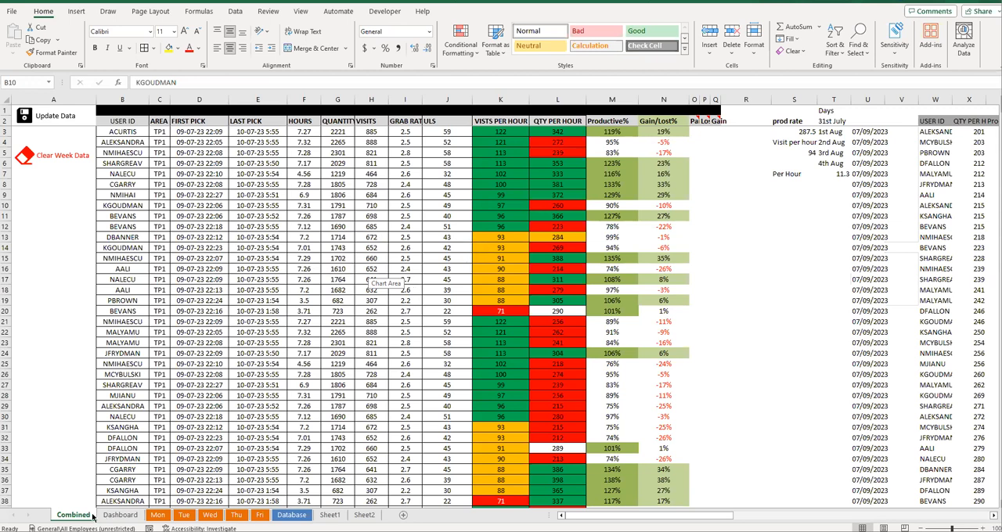
- Review the Dashboard sheet's Frequency Distribution table and its monthly and weekly score charts
left_click(120, 516)
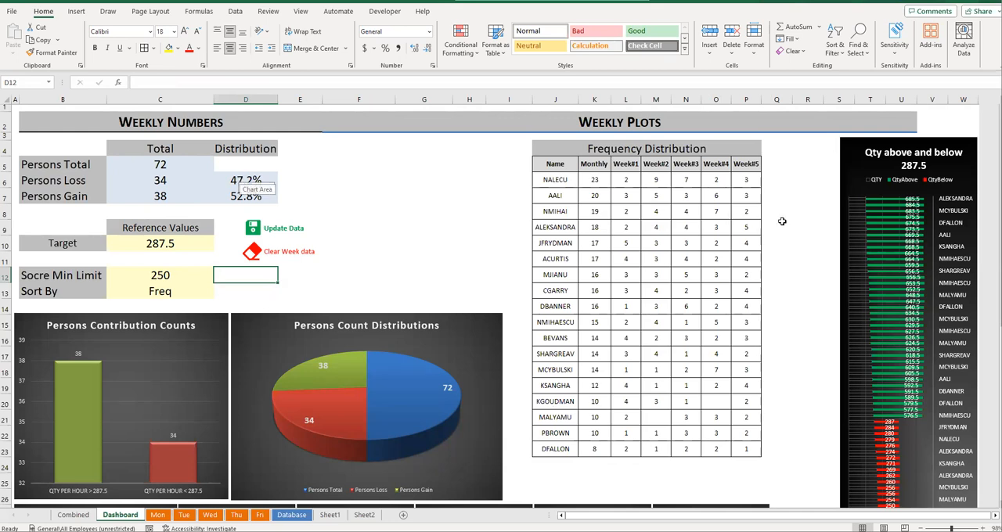
left_click_drag(563, 154, 707, 449)
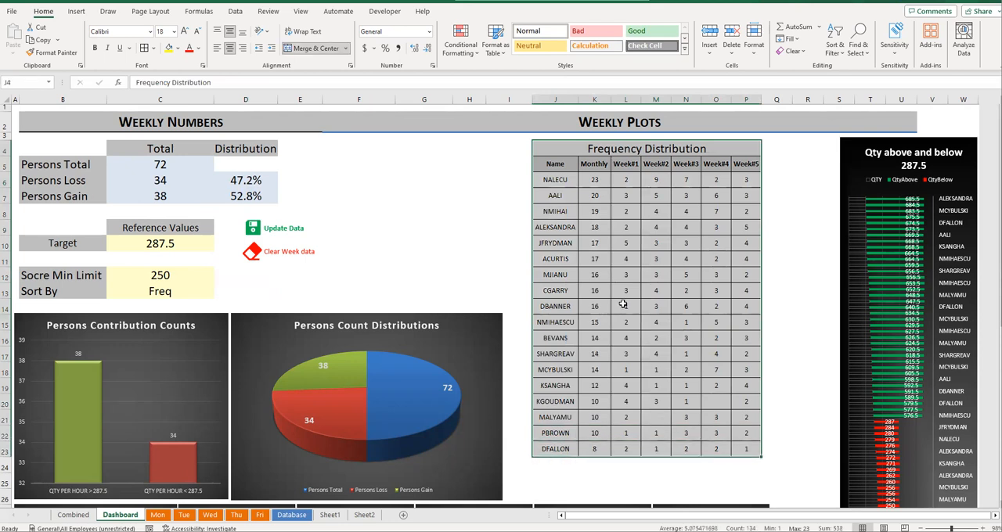
scroll(623, 303, "down", 6)
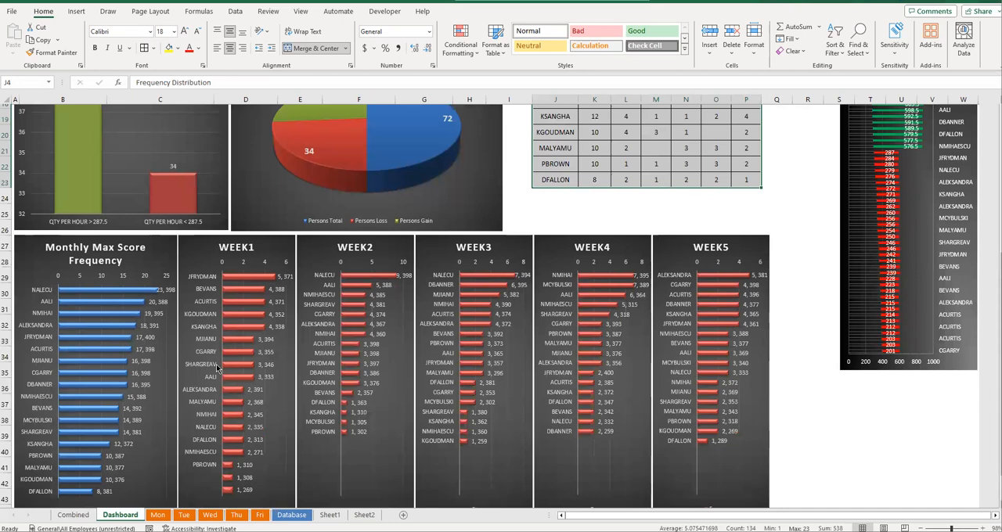
- Delete all existing records on the Database sheet from row 3 down, keeping the header row
left_click(291, 515)
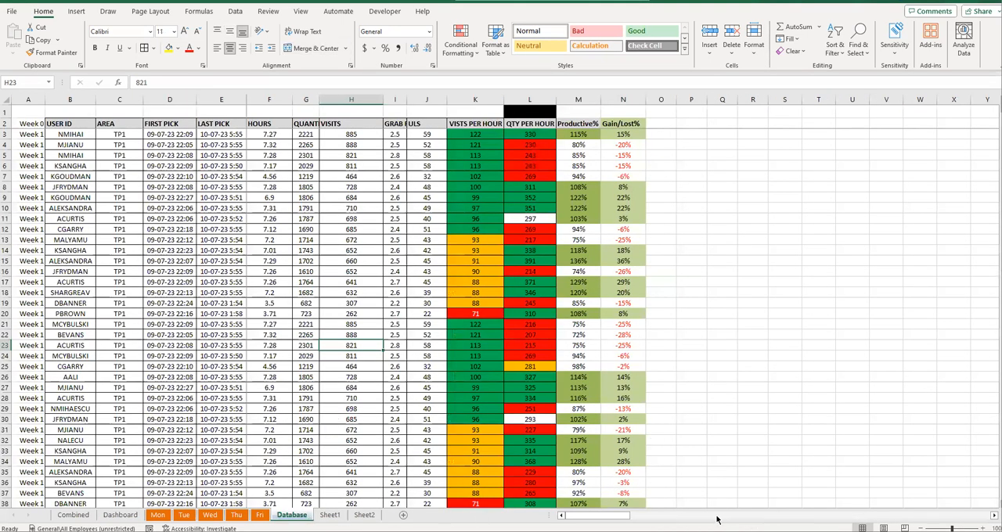
left_click_drag(582, 517, 680, 515)
left_click_drag(611, 514, 592, 516)
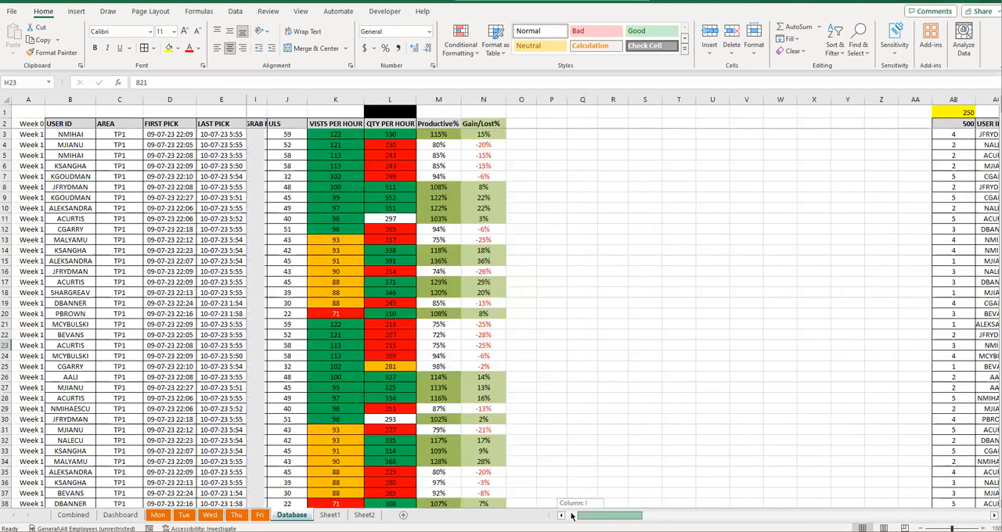
left_click_drag(35, 134, 640, 274)
scroll(639, 274, "down", 20)
key("ctrl+shift+Down")
key("Delete")
key("ctrl+Up")
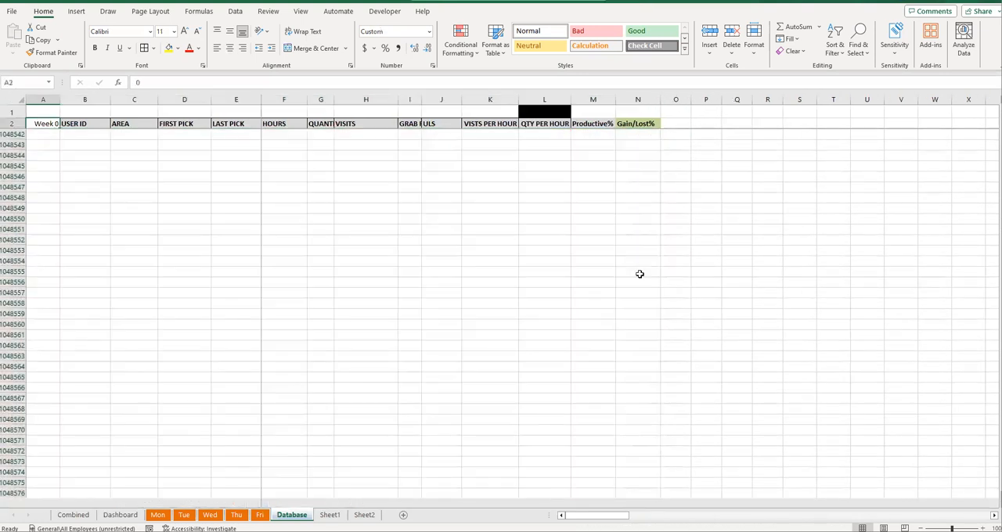
key("Down")
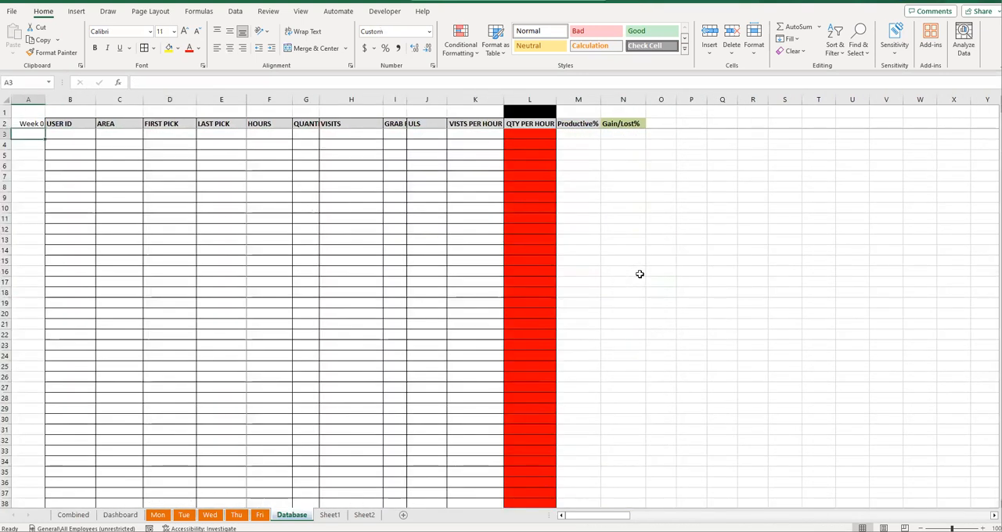
- Look over the Combined, Mon and Fri sheets and recalculate the weekday sample data from empty cell E30 on Fri
left_click(63, 514)
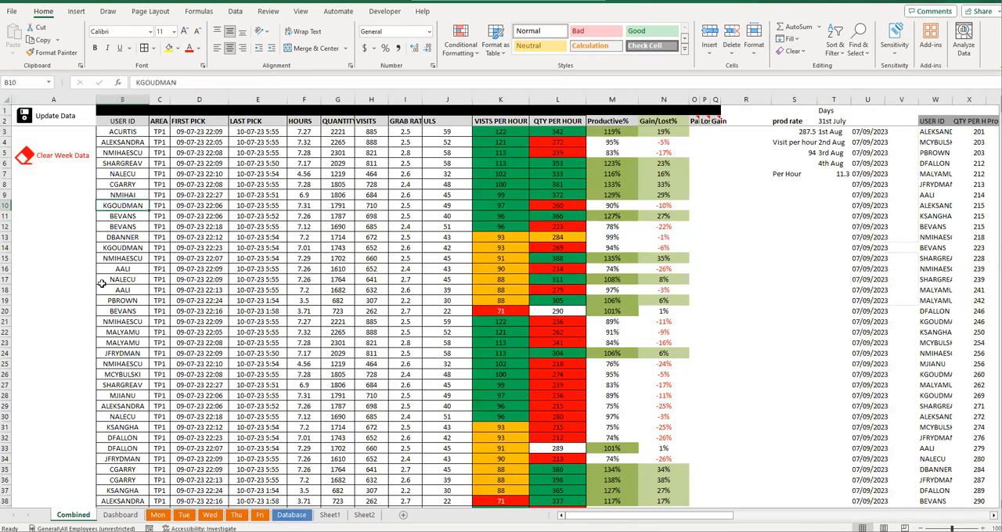
key("ctrl+Page_Down")
key("ctrl+Page_Down")
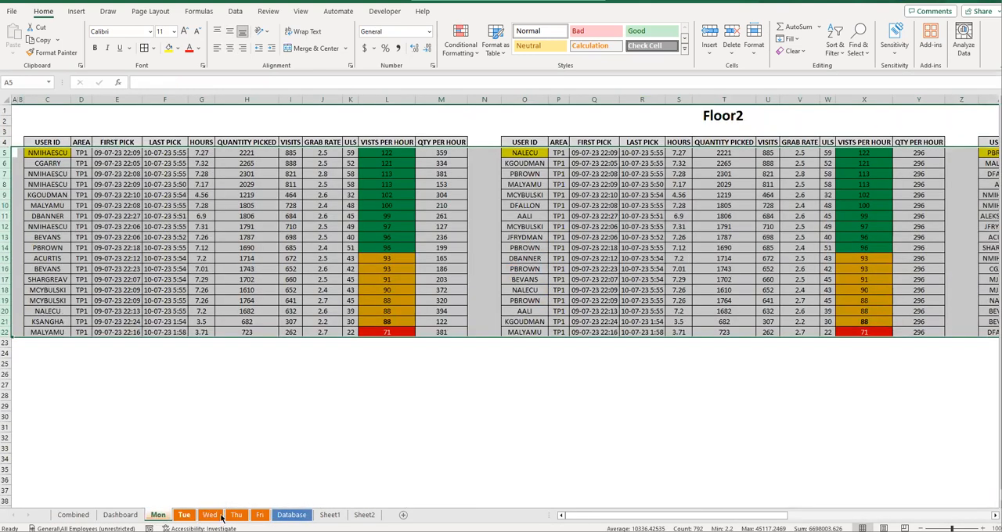
left_click(261, 515)
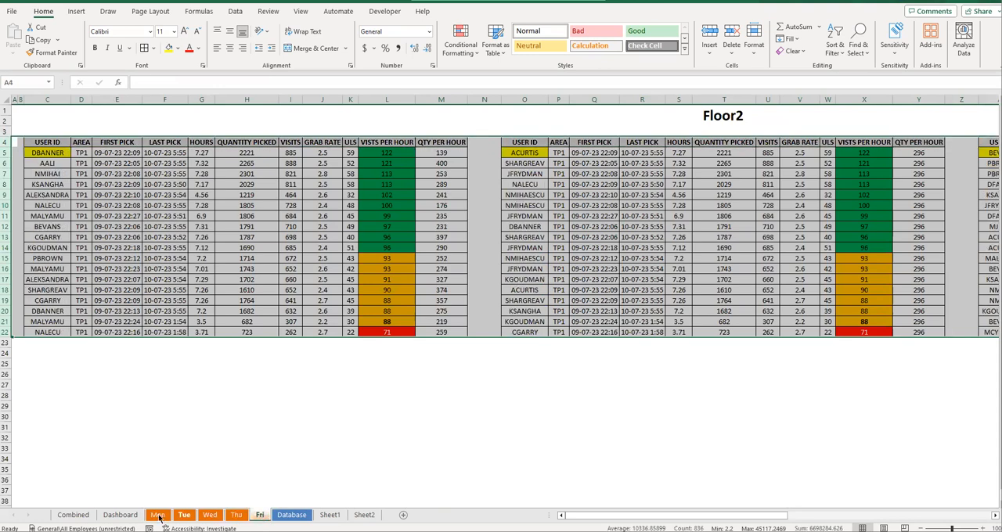
left_click(133, 445)
left_click(134, 415)
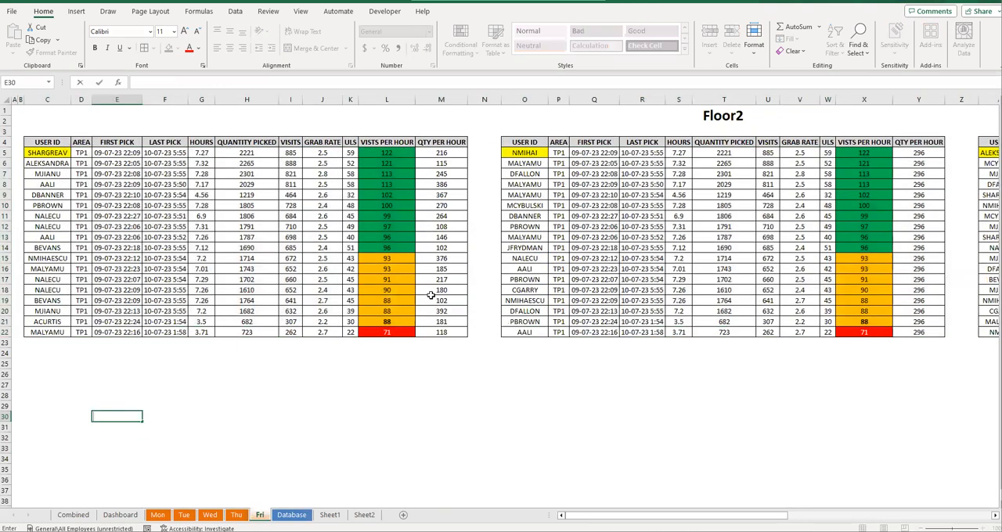
left_click(344, 386)
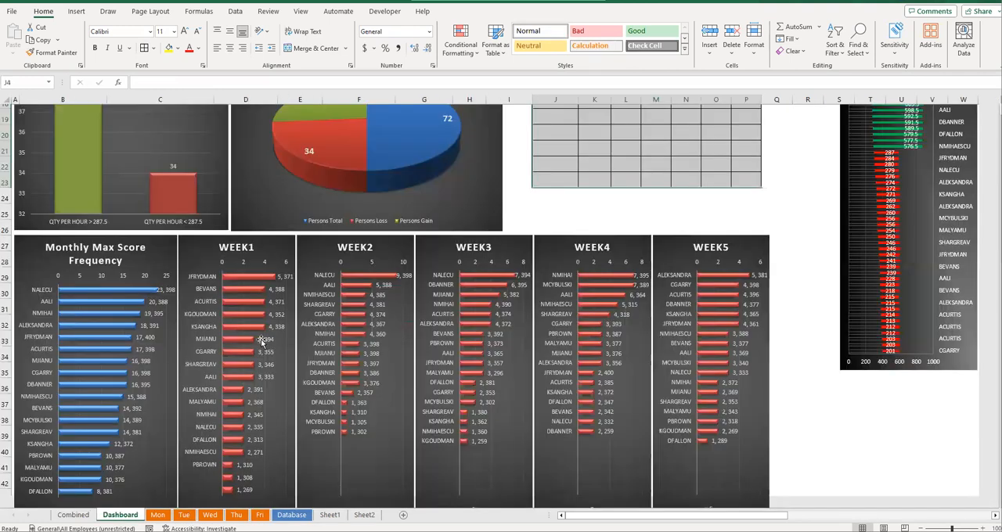
- Run the Update Data macro from the Dashboard sheet to consolidate the weekday figures
scroll(354, 298, "up", 5)
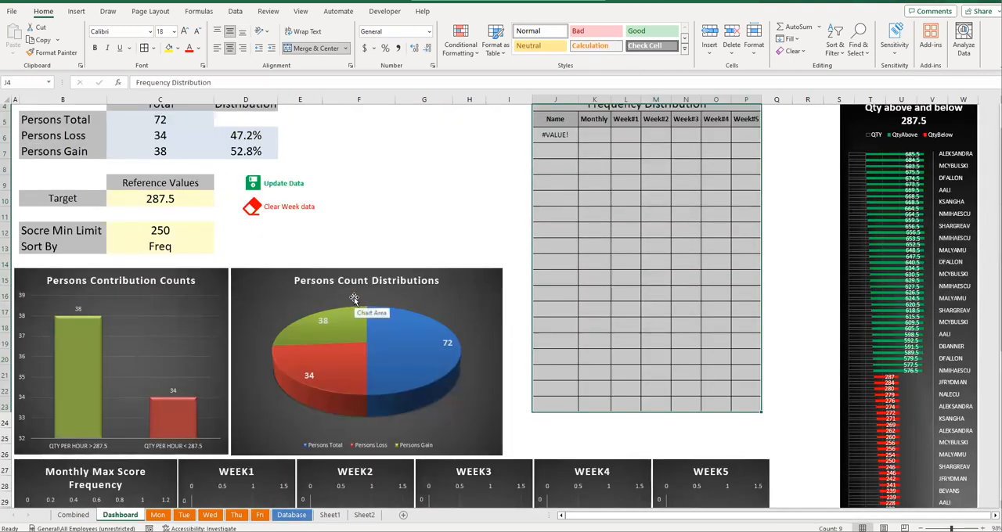
scroll(570, 228, "up", 1)
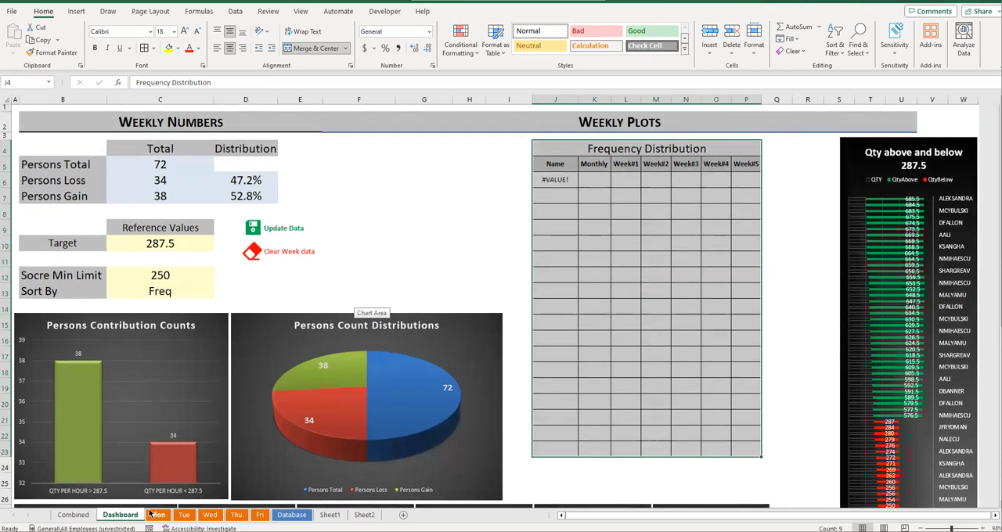
left_click(276, 231)
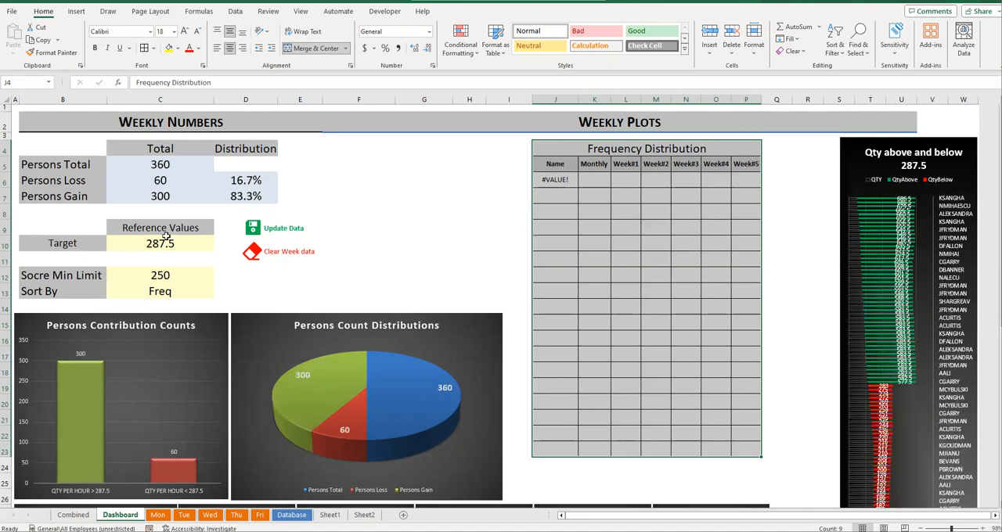
- Examine the dashboard's totals, contribution and distribution charts, weekly plots and quantity chart, and glance at the Combined sheet
scroll(270, 292, "down", 5)
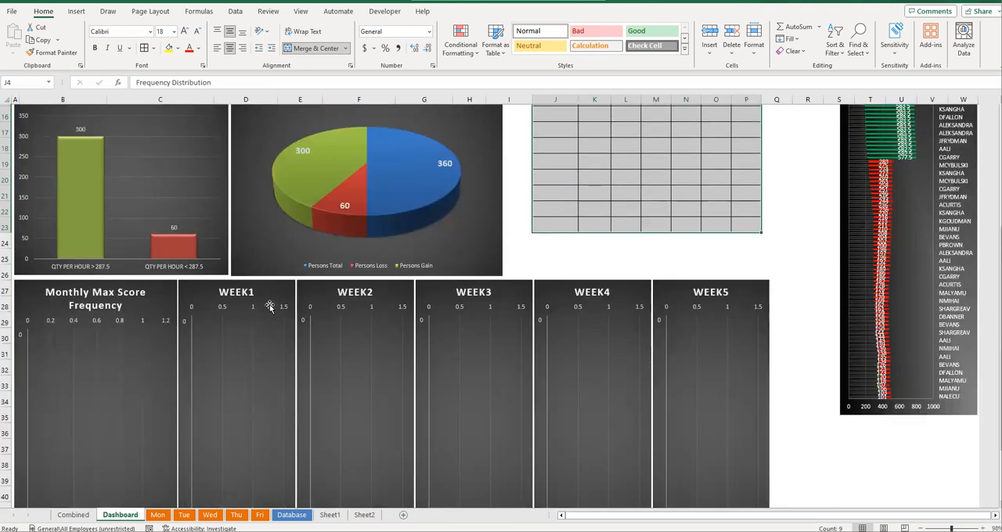
scroll(353, 305, "up", 3)
scroll(354, 307, "down", 1)
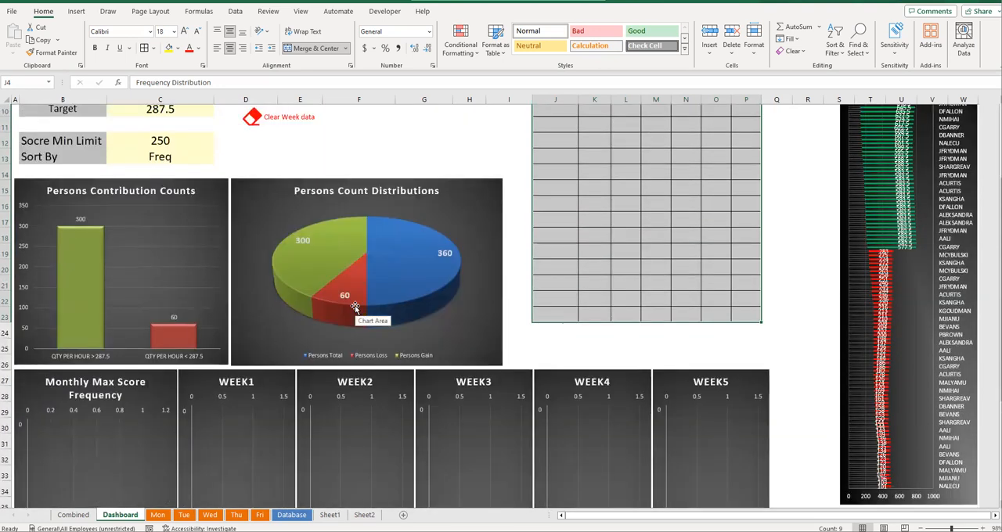
scroll(355, 306, "down", 1)
scroll(566, 384, "down", 2)
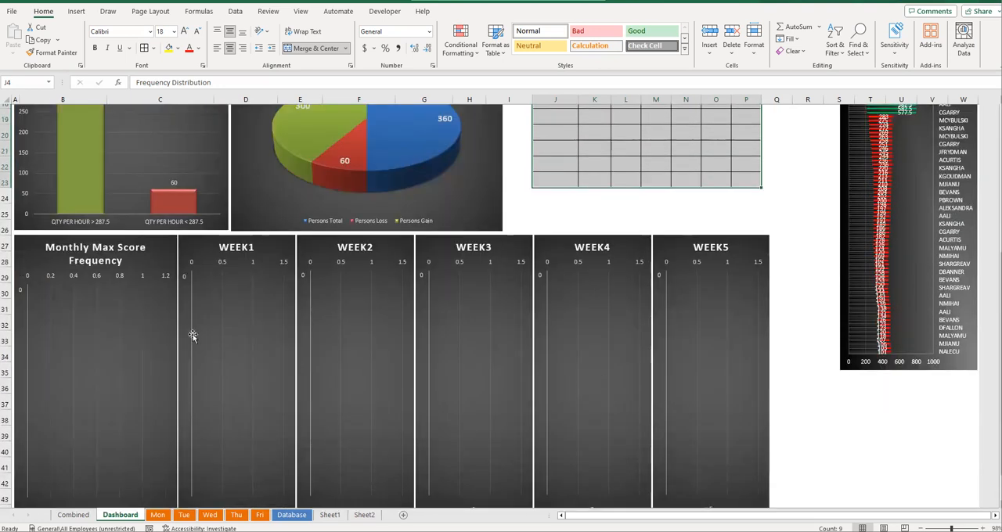
left_click(72, 515)
left_click(120, 515)
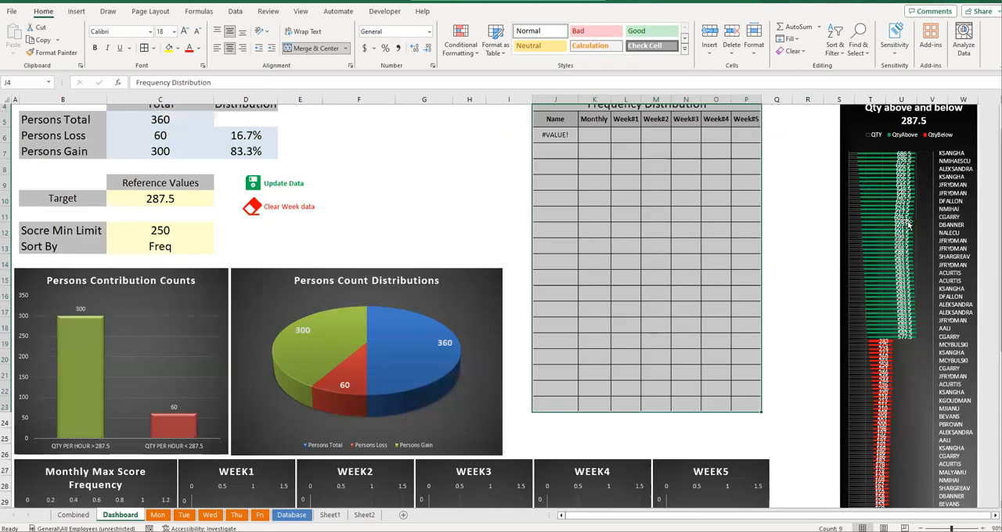
scroll(902, 265, "up", 1)
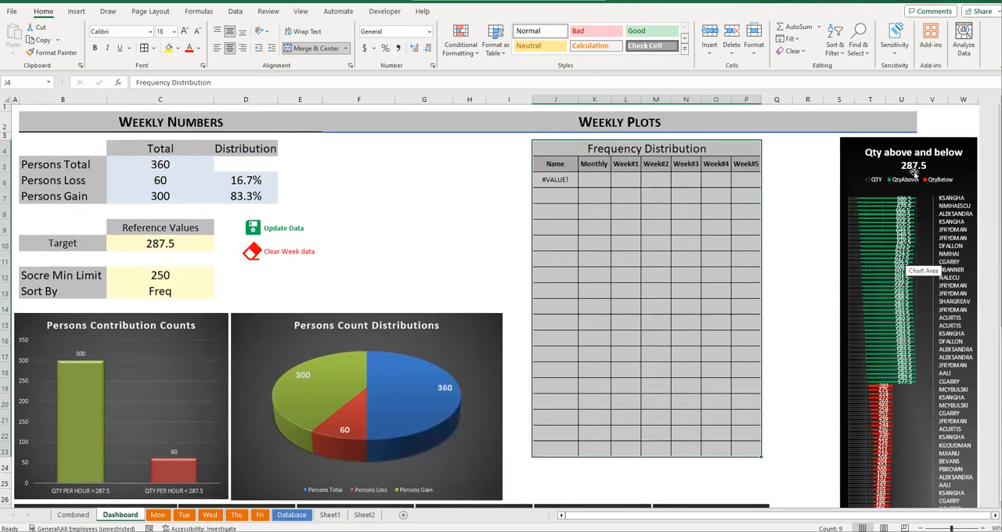
- Run the Clear Week Data macro to store the current data as Week 1, and view the weekly charts
left_click(292, 257)
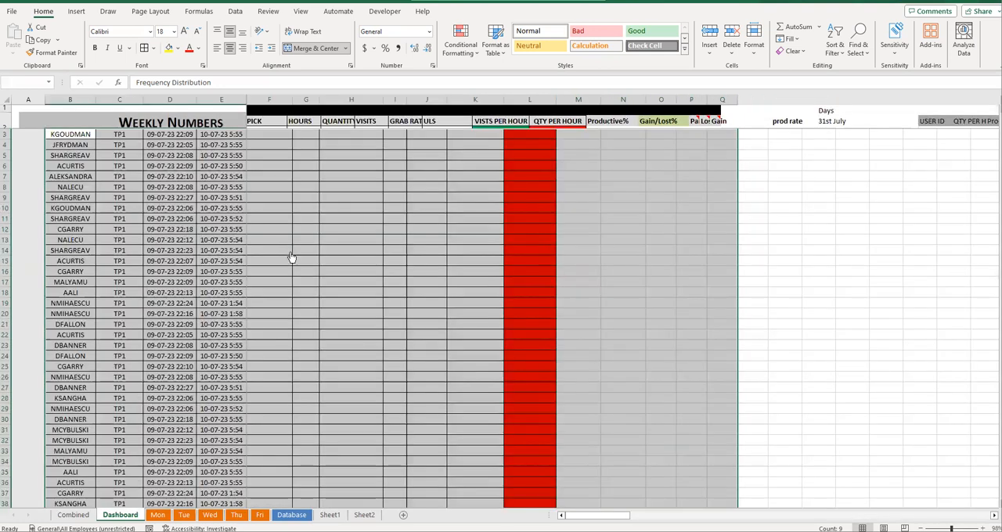
scroll(226, 350, "down", 6)
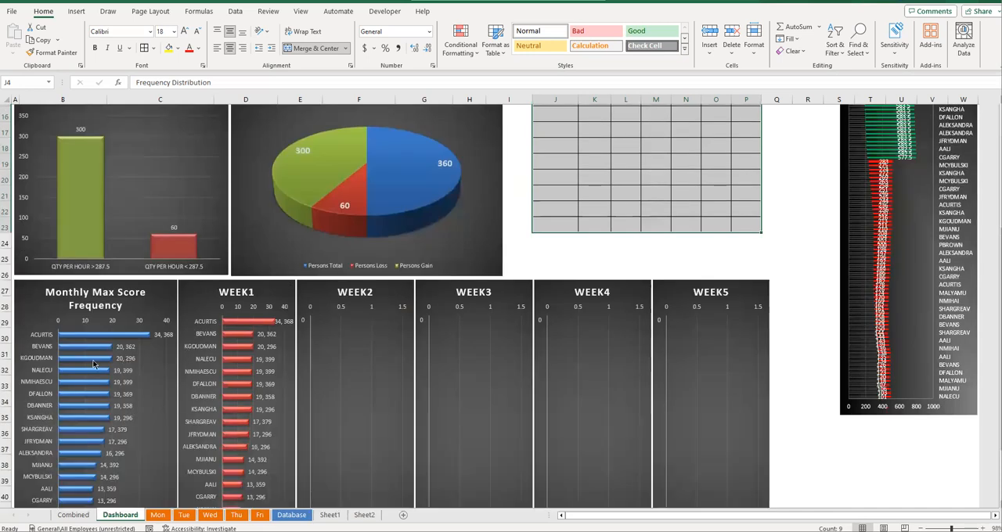
scroll(226, 350, "down", 1)
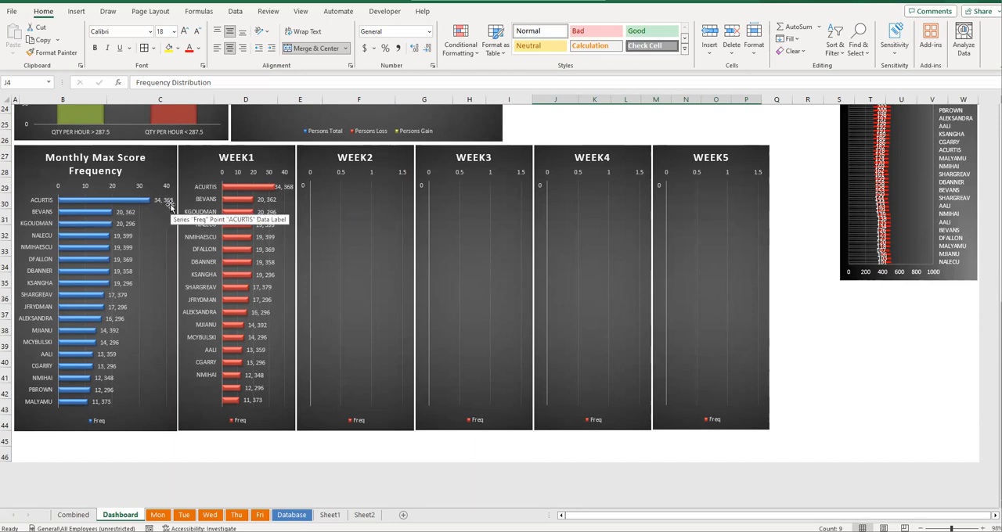
- Check the quantity-per-hour values on the Combined sheet against the dashboard's monthly and Week 1 charts
left_click(74, 515)
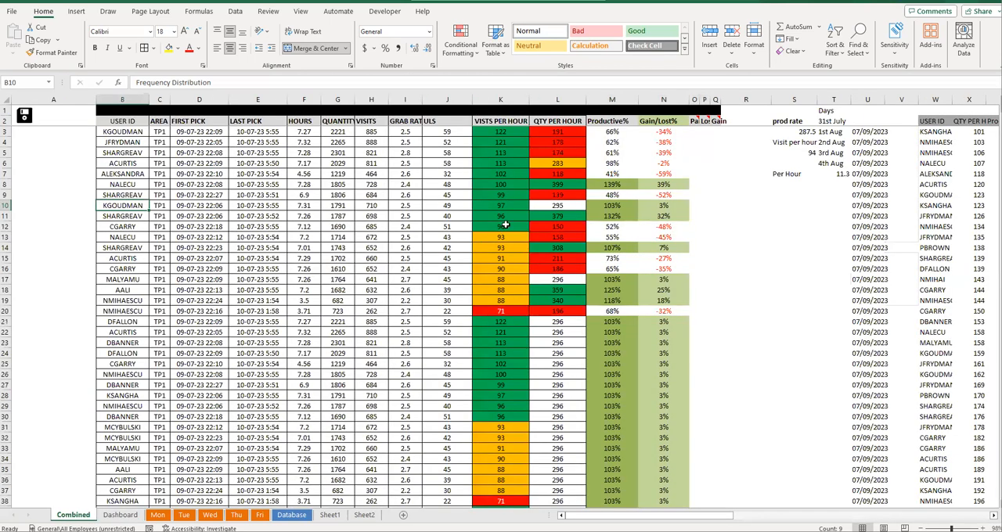
left_click(557, 195)
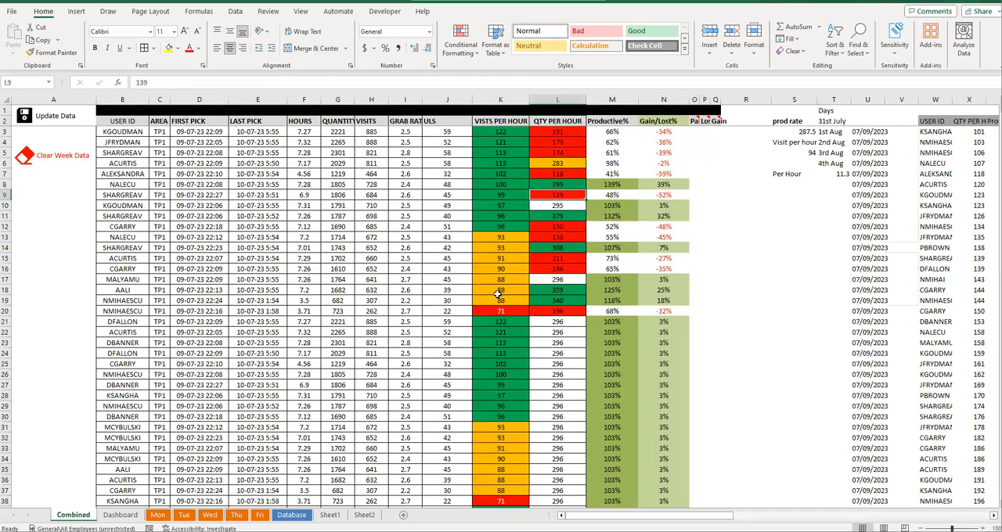
left_click(129, 516)
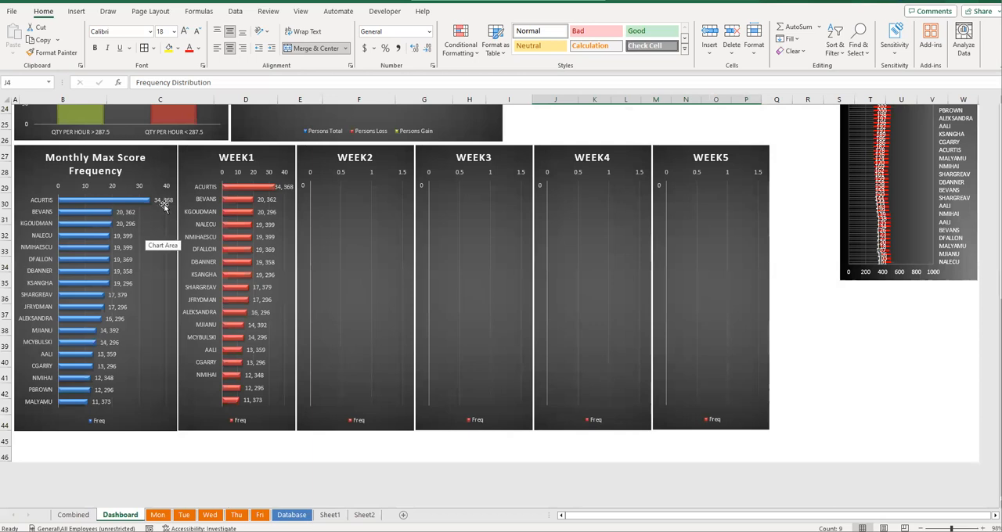
scroll(162, 203, "up", 7)
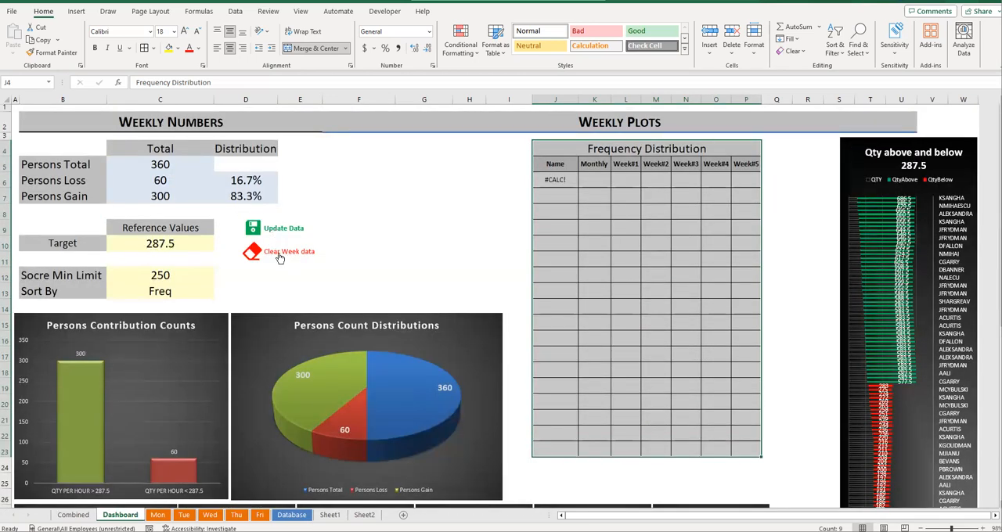
- Run the Clear Week Data macro again on the same data and view the Week 2 chart
left_click(280, 257)
scroll(345, 263, "down", 8)
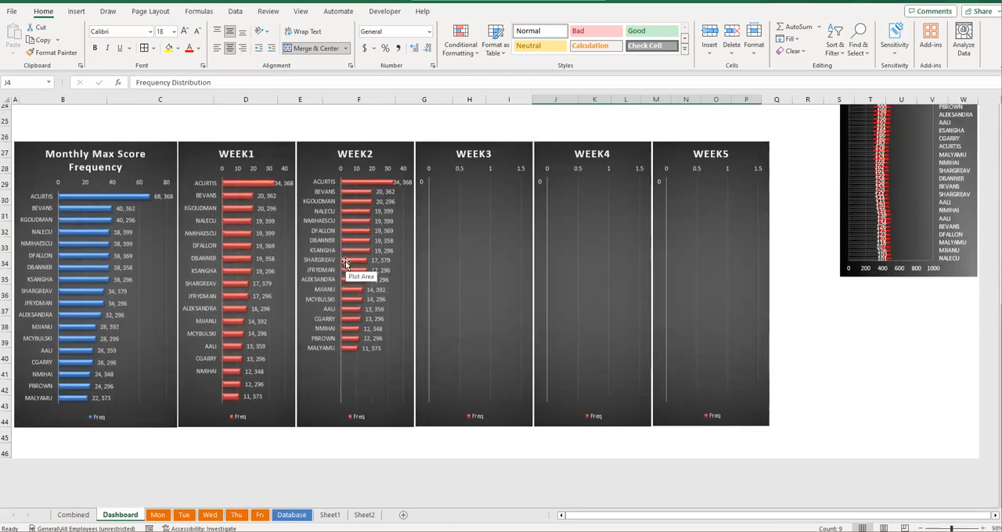
scroll(272, 384, "up", 7)
- Delete all Week 2 records from the Database sheet, from row 363 down
left_click(295, 517)
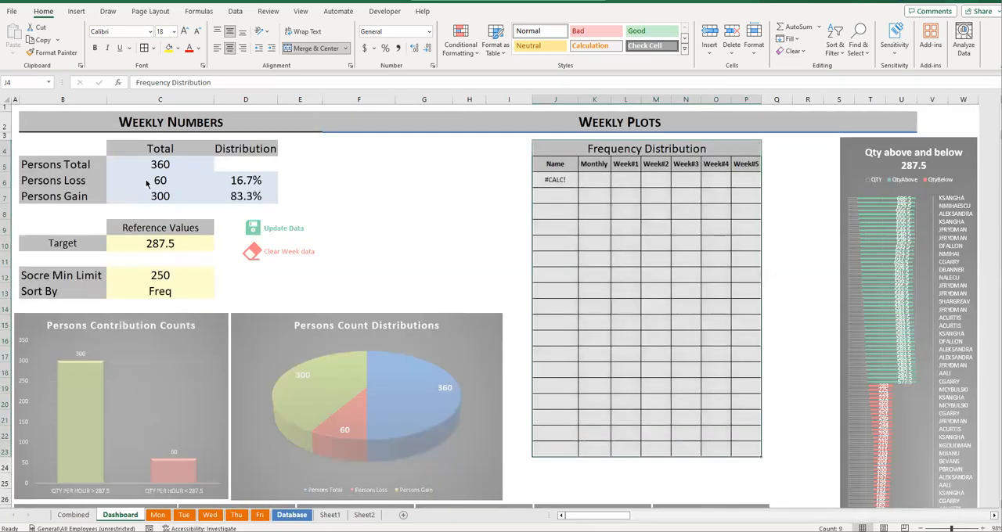
scroll(159, 235, "down", 2)
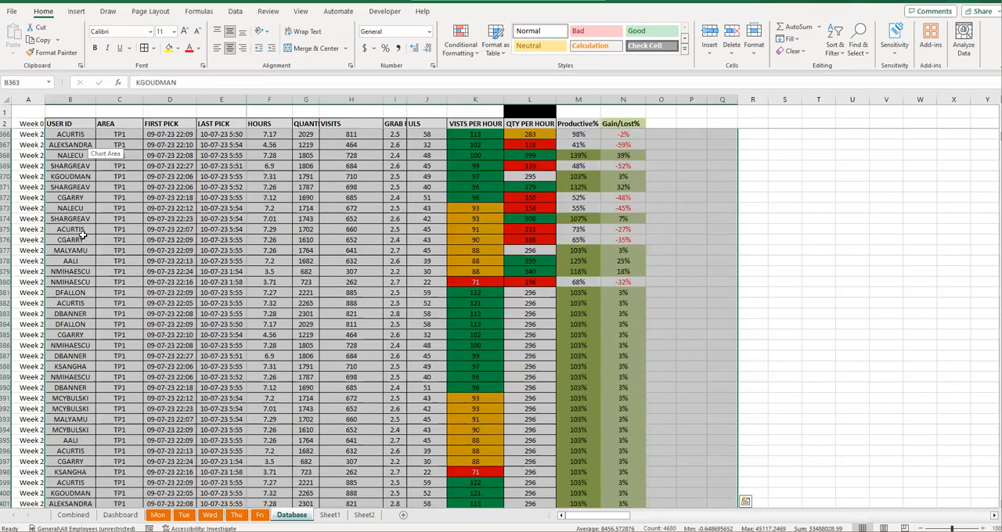
left_click_drag(29, 261, 619, 381)
key("ctrl+shift+Down")
key("Delete")
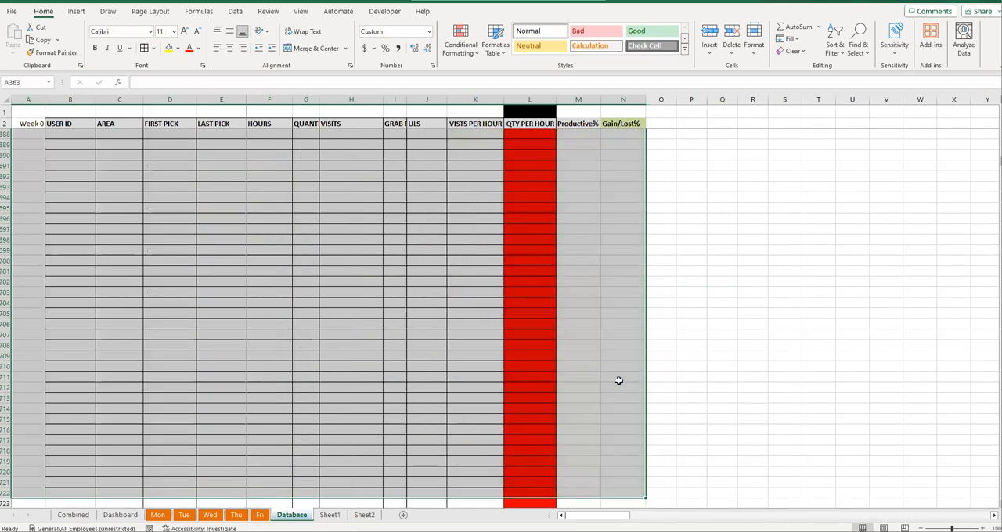
- Run Update Data on the dashboard for the new weekday figures and store them as Week 2
left_click(83, 517)
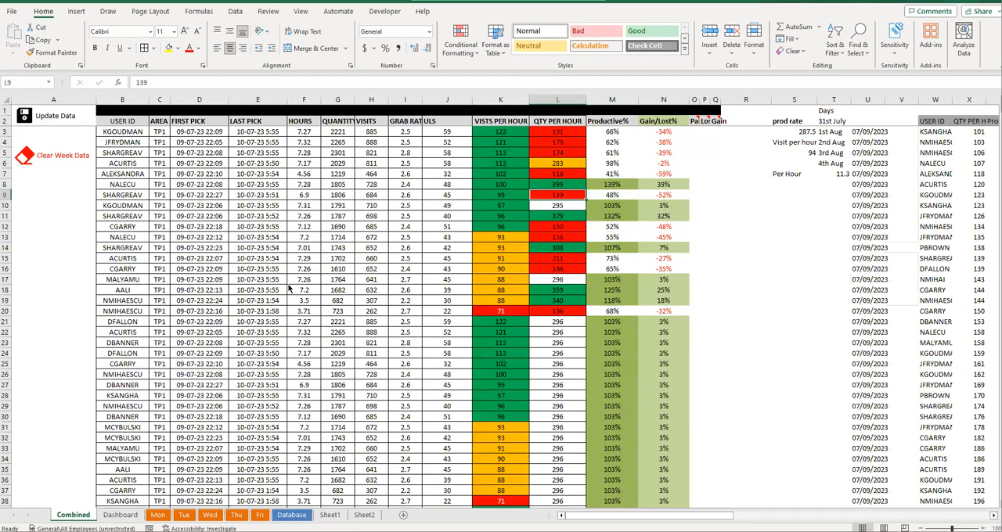
left_click(119, 515)
left_click(184, 515)
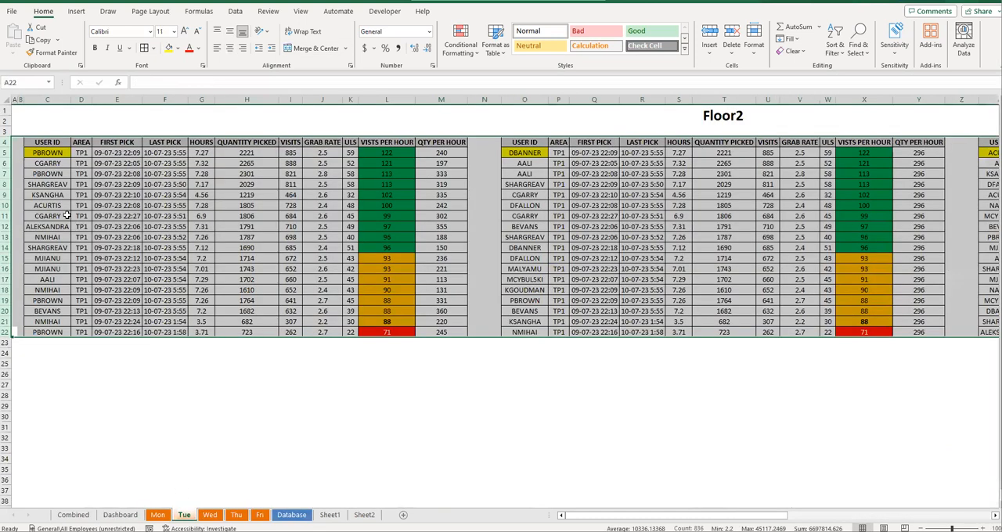
left_click(120, 515)
left_click(268, 234)
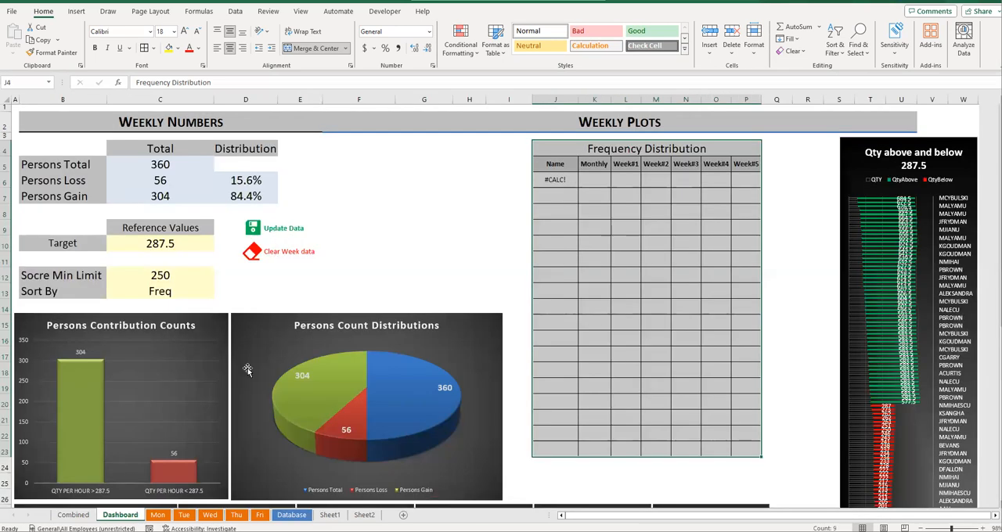
scroll(247, 375, "down", 3)
scroll(311, 407, "down", 3)
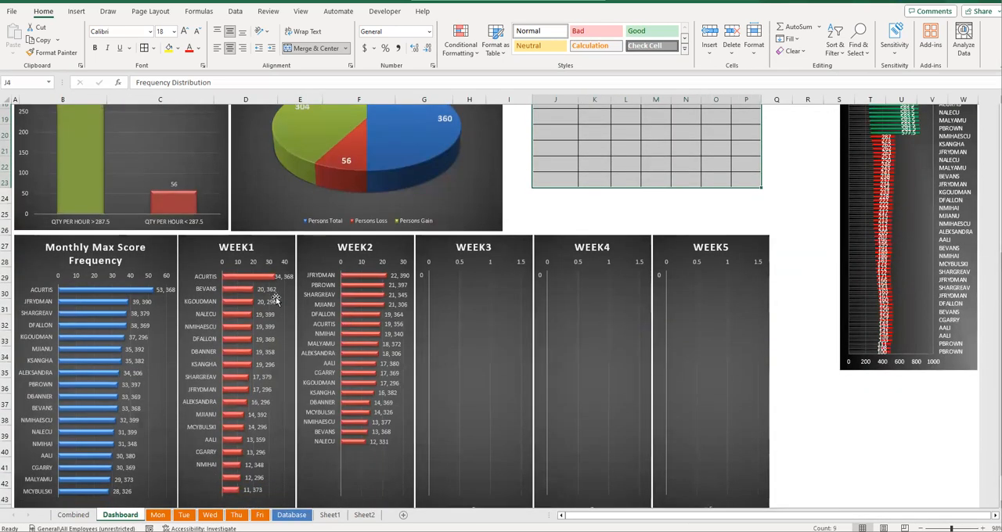
- Run Update Data and Clear Week data twice on the dashboard to store two new sets of weekday figures as Week 3 and Week 4
scroll(348, 310, "up", 5)
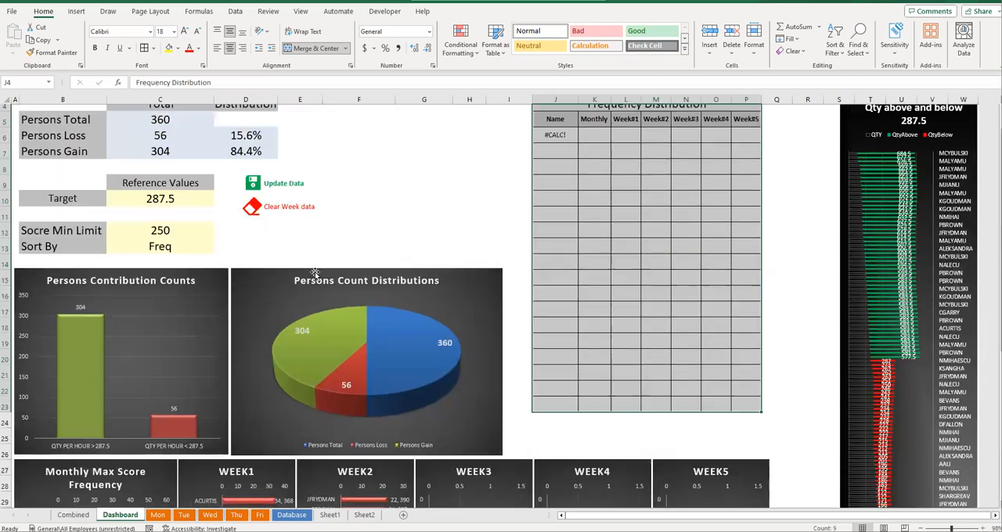
left_click(273, 183)
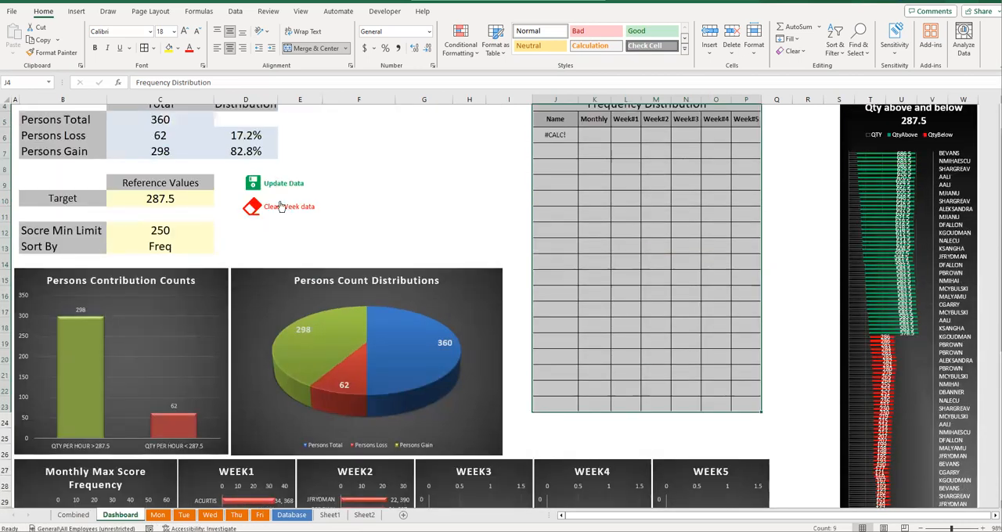
left_click(283, 208)
left_click(278, 182)
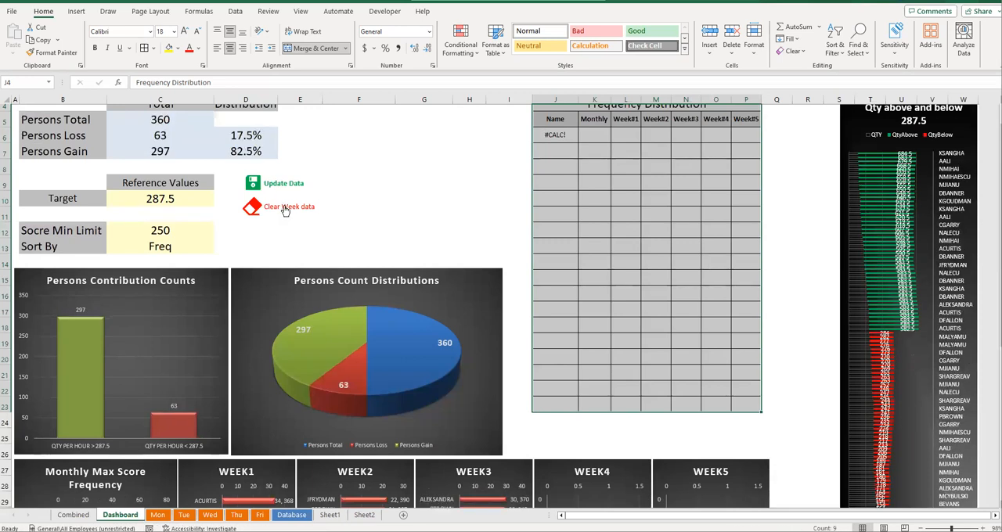
left_click(283, 207)
scroll(469, 328, "down", 7)
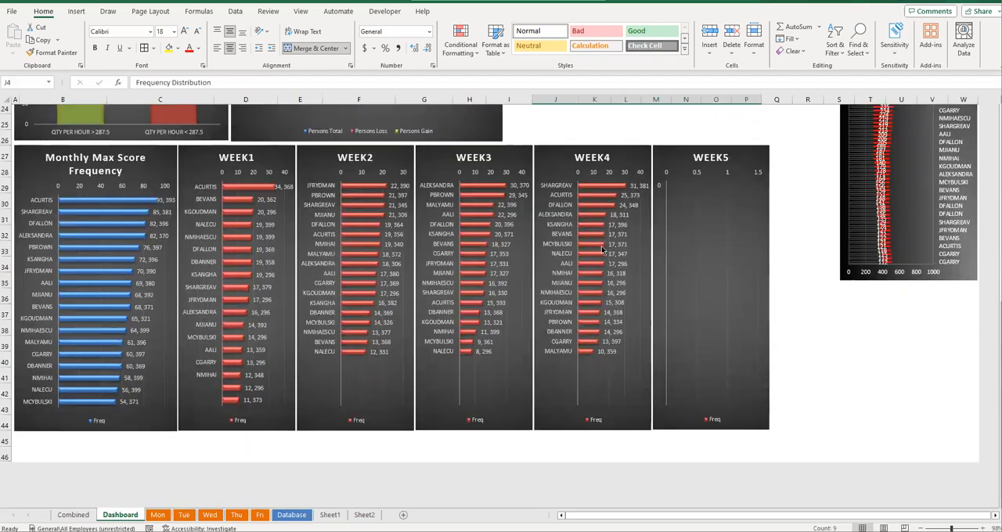
- Store another set of weekday figures as Week 5 with Clear Week data and review the monthly and weekly charts
scroll(327, 256, "up", 6)
scroll(328, 256, "up", 2)
left_click(285, 255)
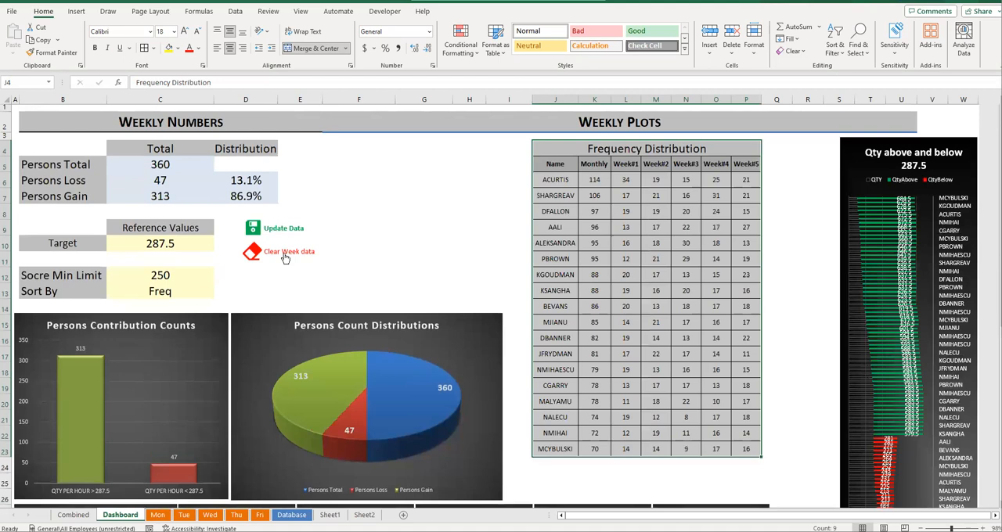
scroll(558, 368, "down", 3)
scroll(291, 327, "down", 2)
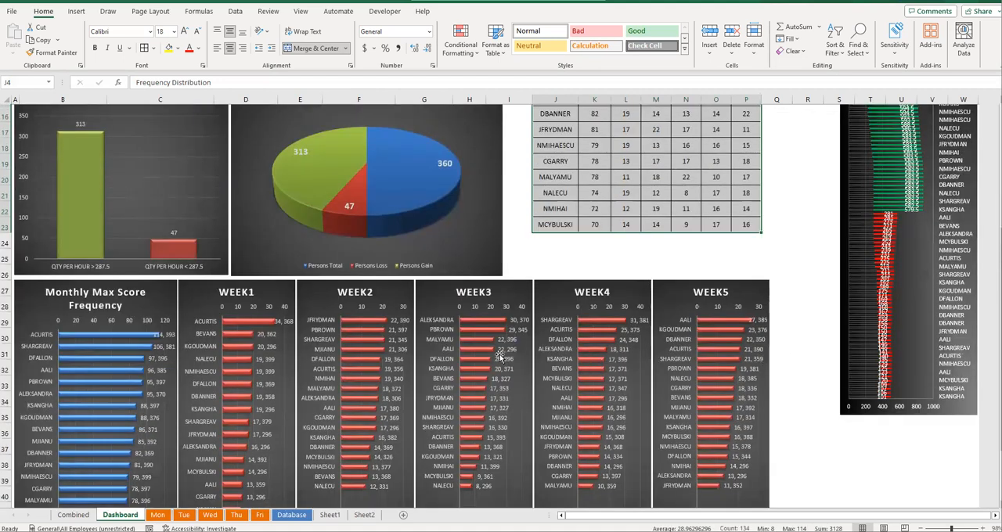
mouse_move(713, 327)
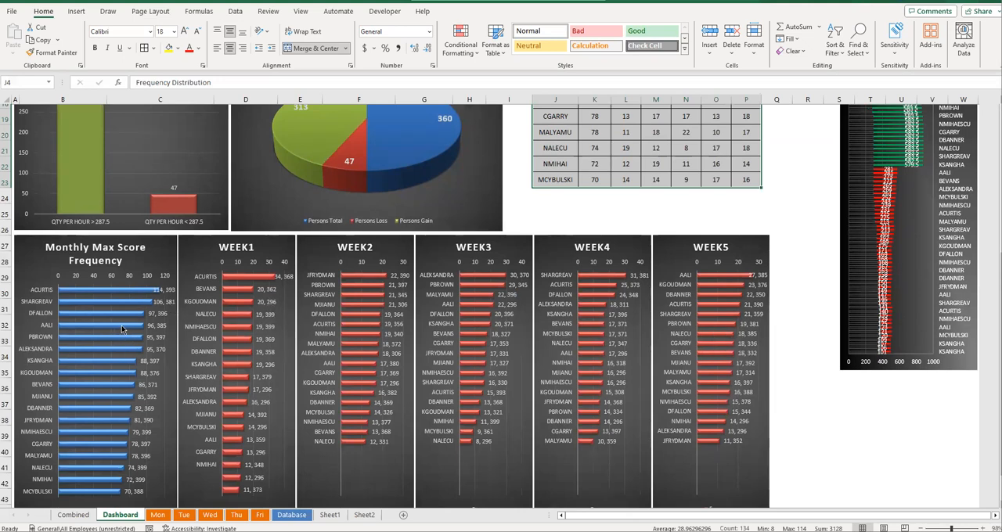
mouse_move(122, 330)
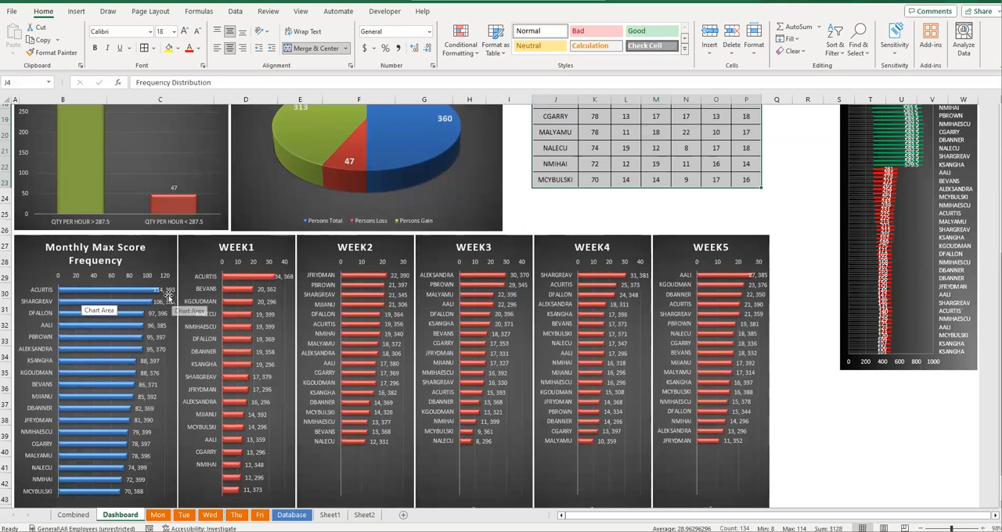
- Set the dashboard's score minimum limit to 350 and view the monthly and weekly frequency charts
scroll(210, 299, "up", 5)
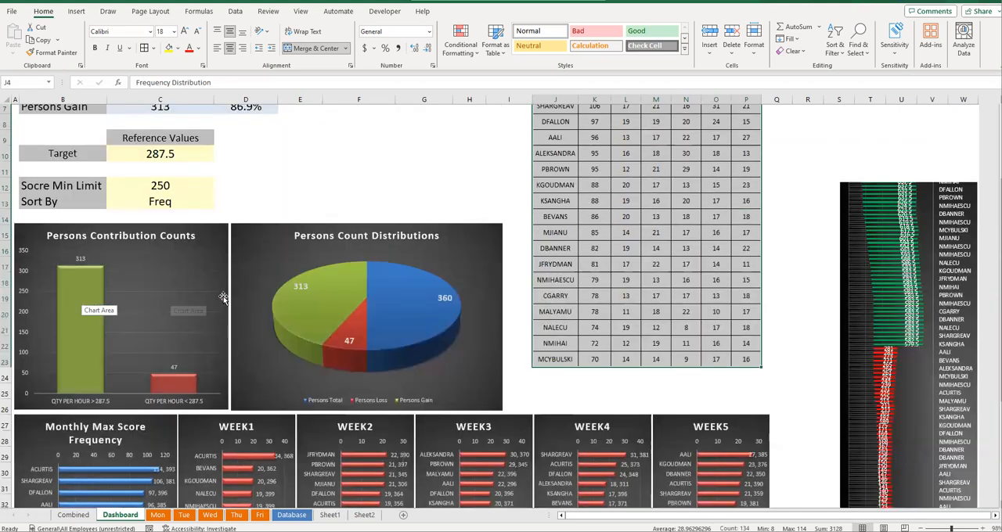
mouse_move(284, 342)
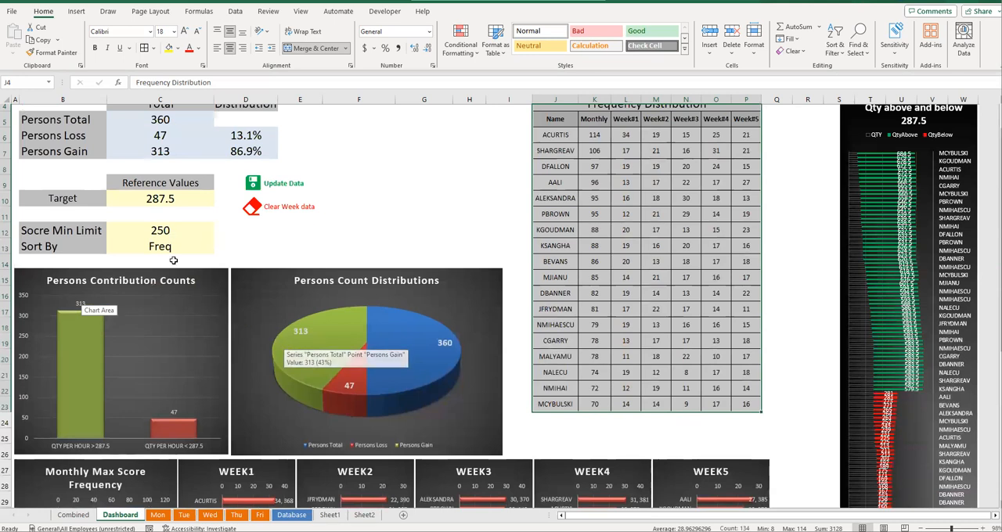
left_click(168, 232)
scroll(220, 302, "down", 5)
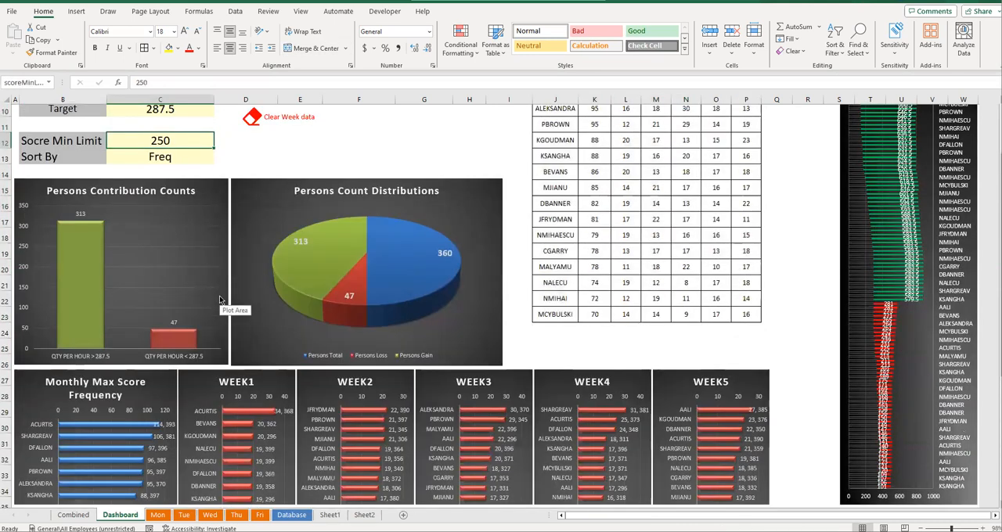
scroll(180, 302, "down", 3)
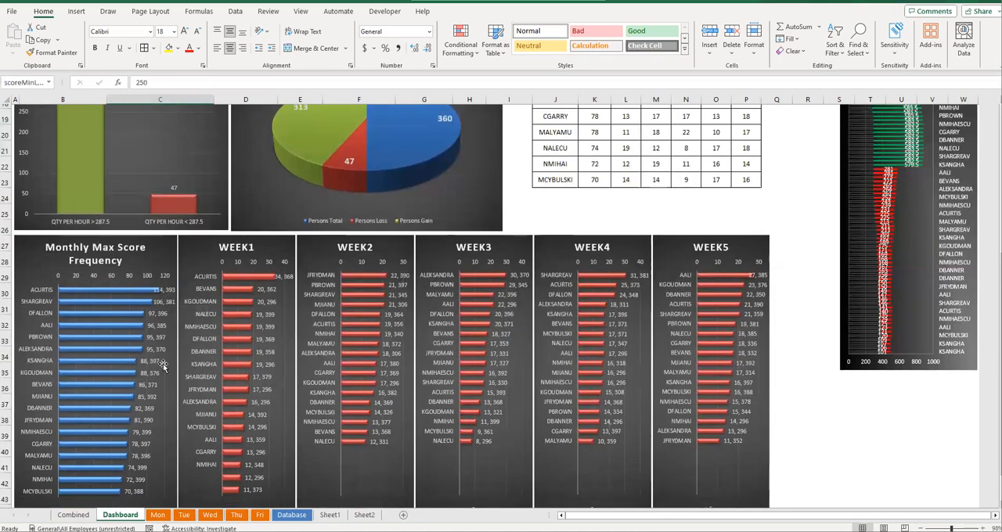
scroll(145, 448, "up", 6)
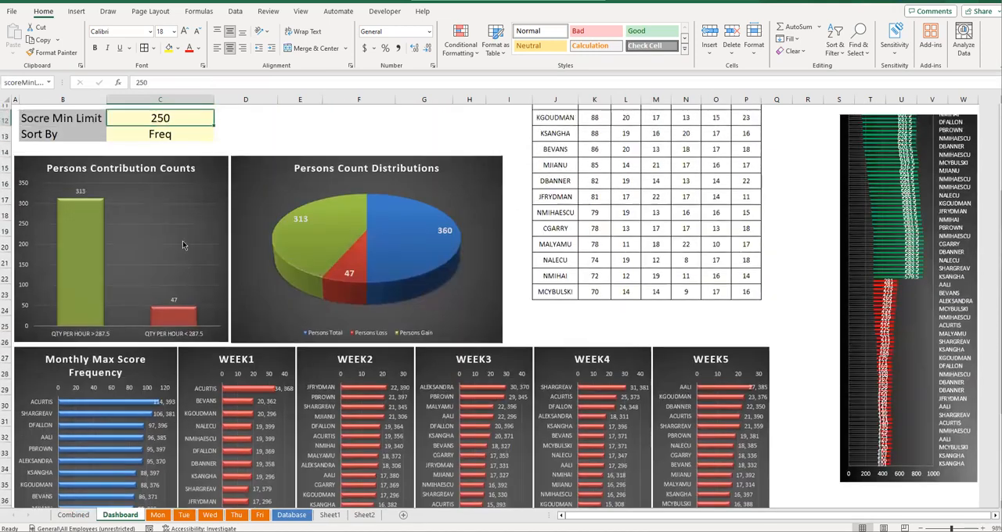
scroll(172, 313, "down", 4)
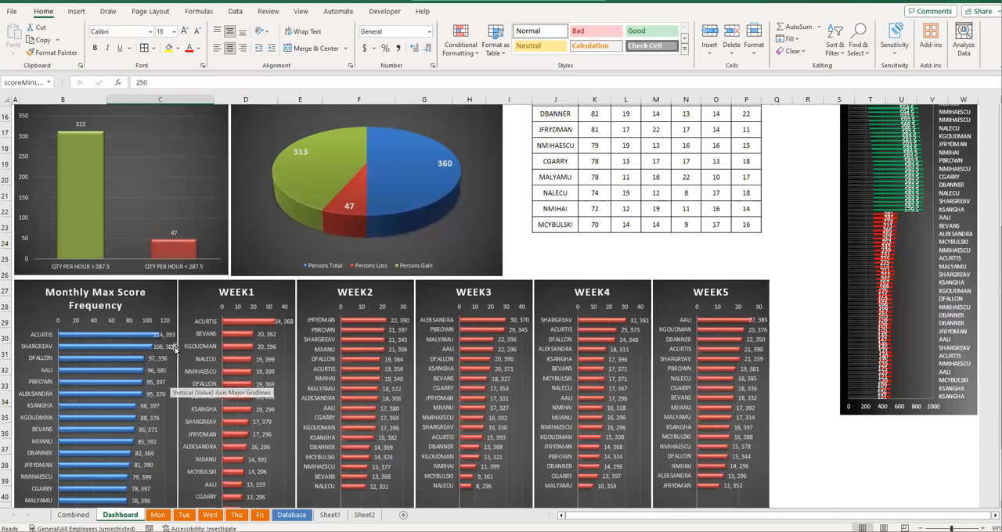
scroll(168, 337, "up", 4)
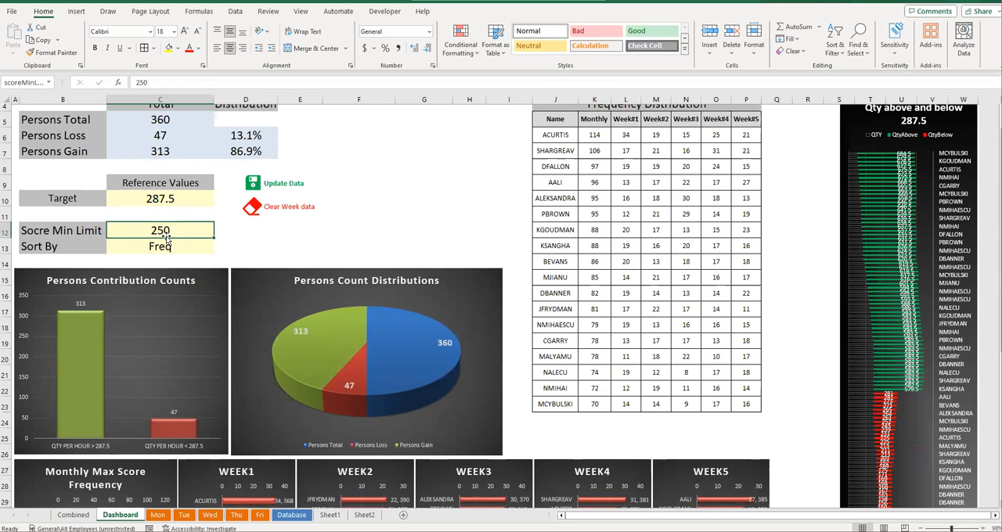
type("350")
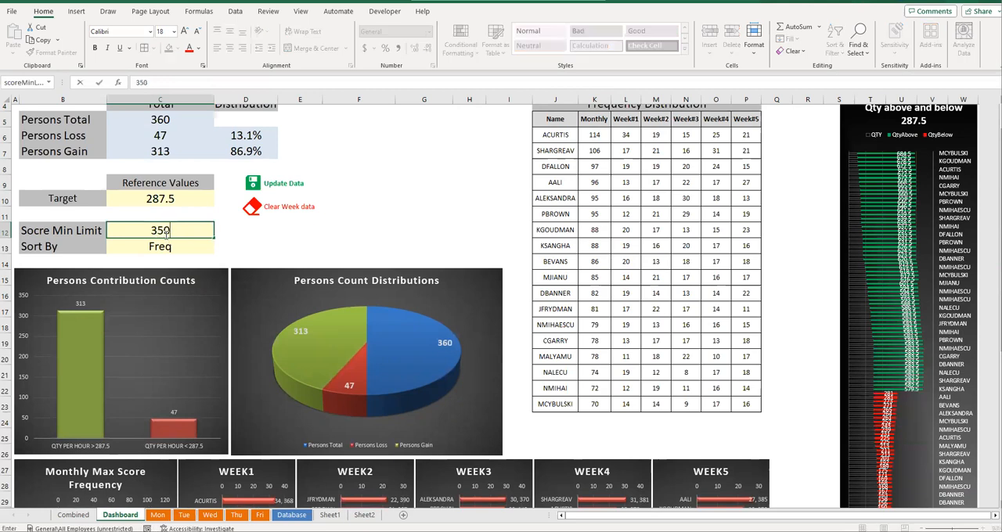
key("Return")
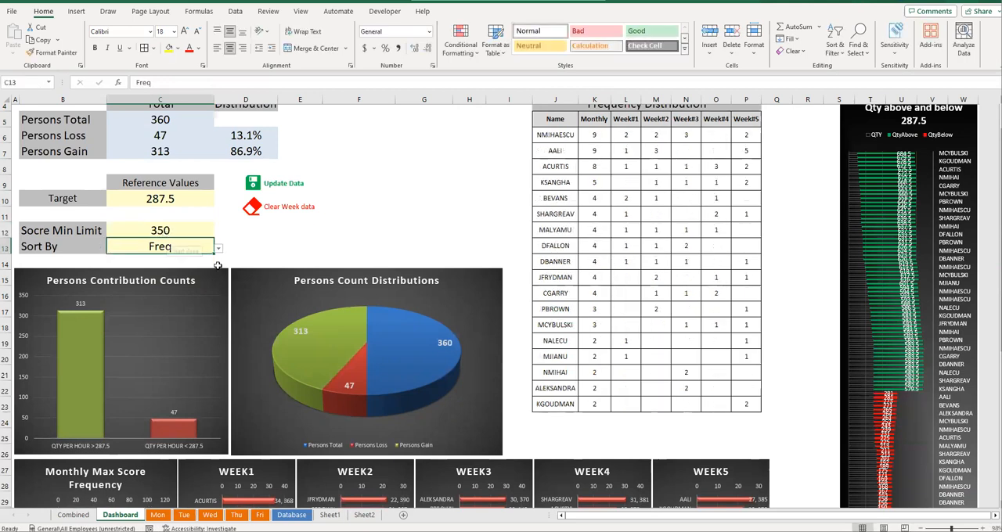
scroll(212, 291, "down", 5)
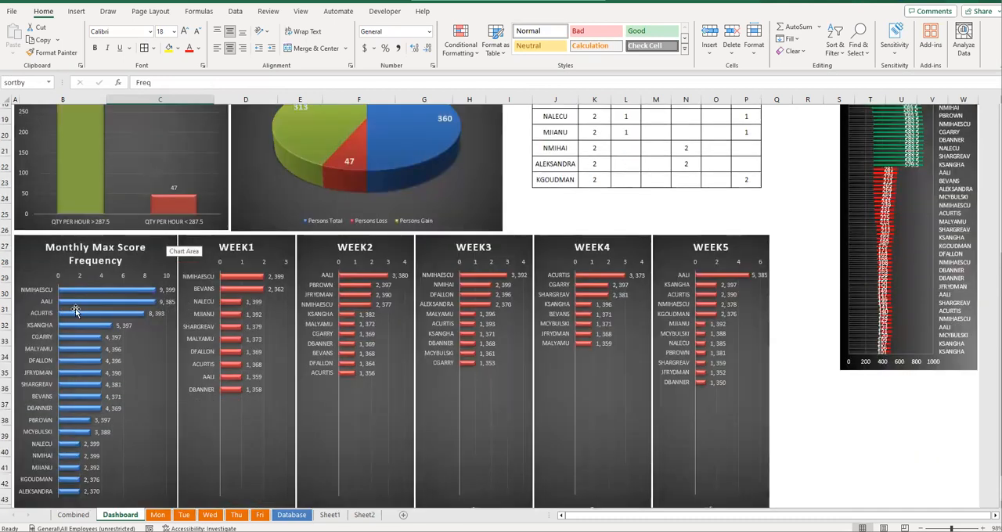
- Compare the score minimum limit with the frequencies and scores in the Monthly Max Score Frequency and weekly charts
scroll(153, 298, "up", 3)
left_click(160, 141)
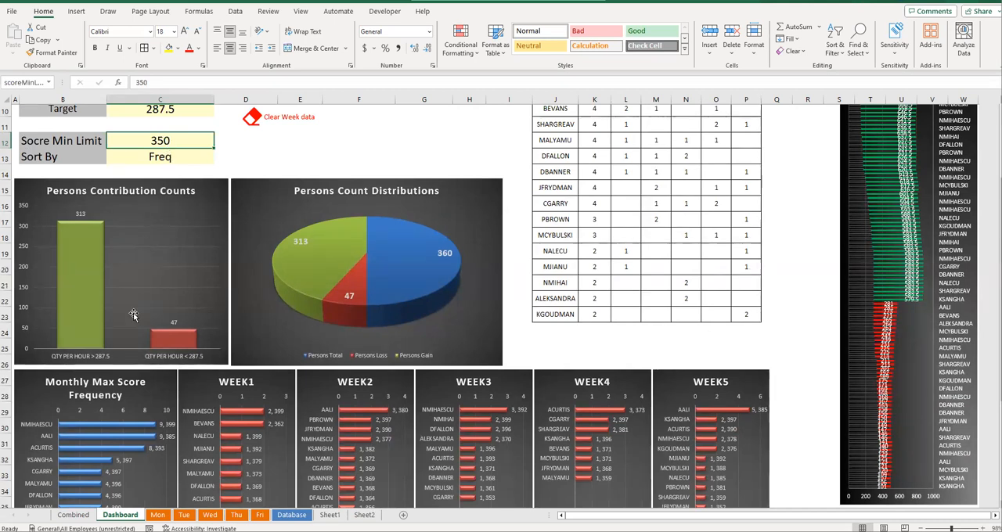
scroll(130, 329, "down", 4)
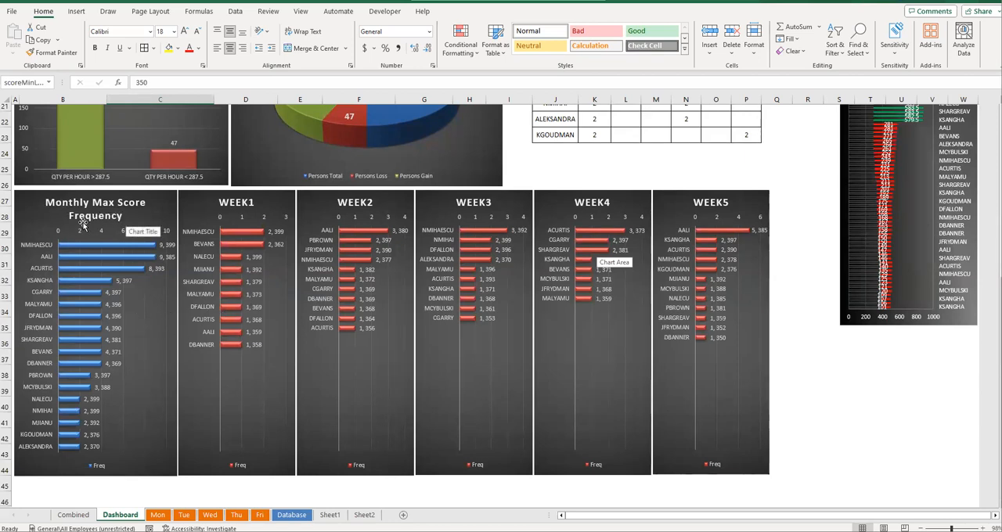
scroll(141, 235, "up", 3)
scroll(145, 241, "up", 1)
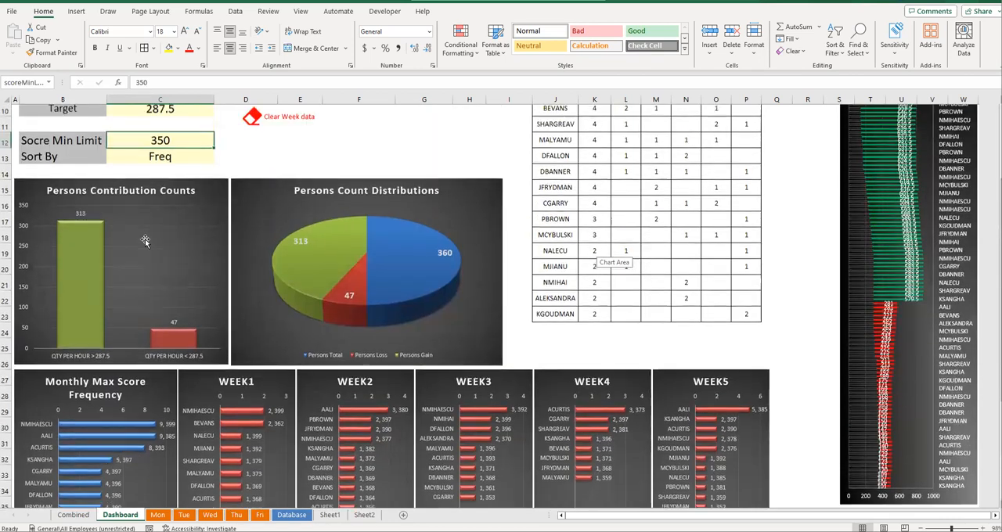
scroll(118, 250, "down", 4)
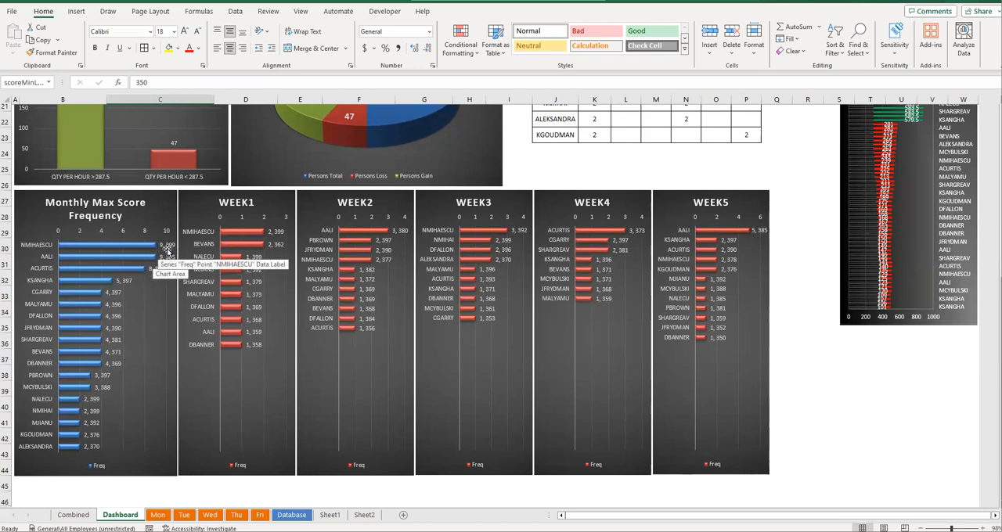
- Set Sort By to MAX QTY PER HOUR and review the order in the charts and the Frequency Distribution table
scroll(173, 246, "up", 6)
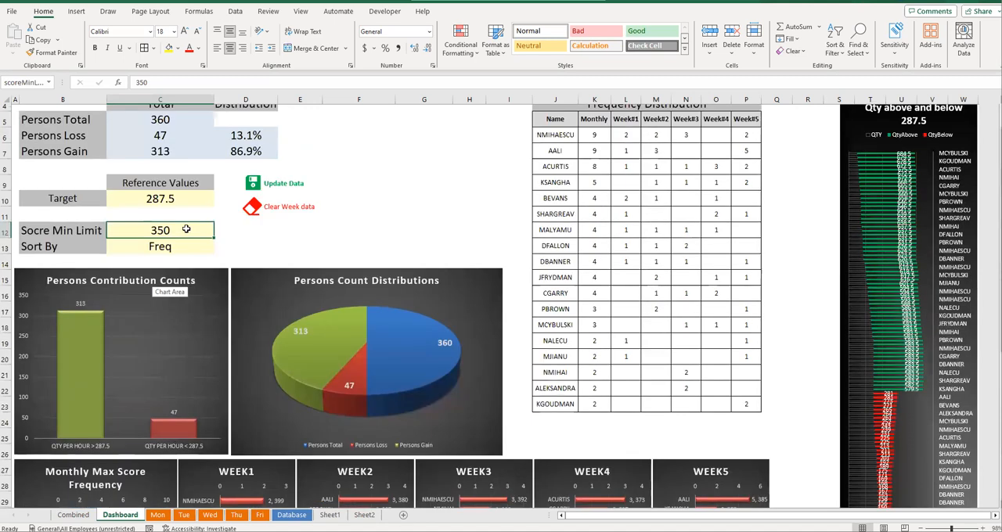
left_click(212, 249)
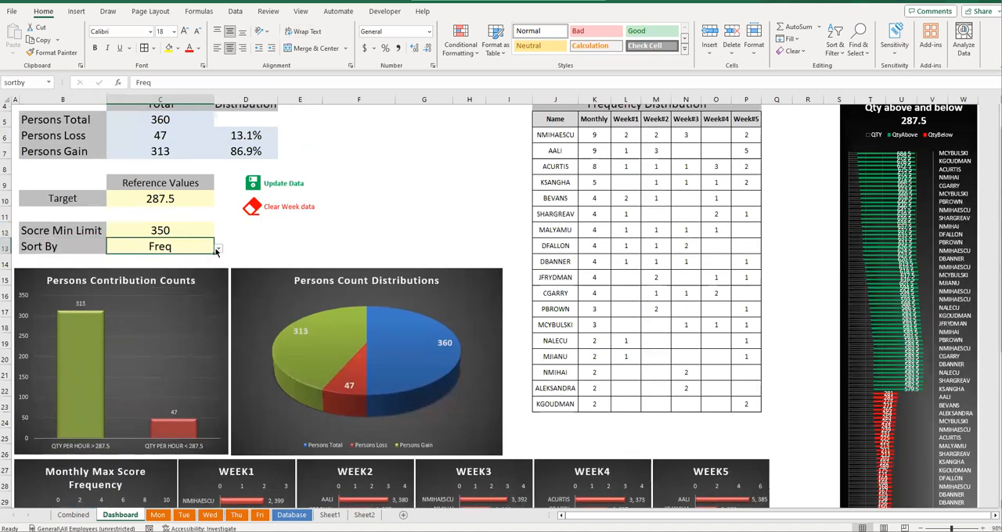
left_click(218, 248)
left_click(174, 278)
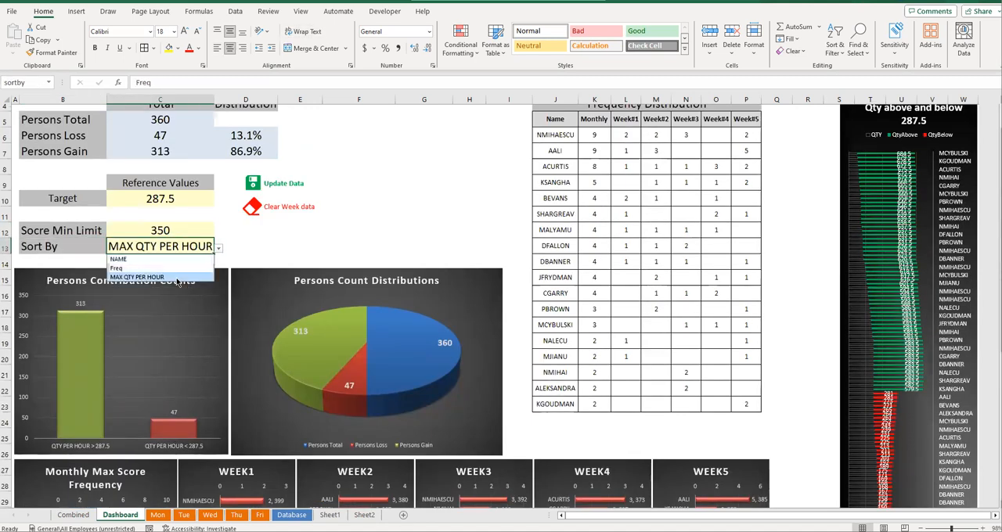
scroll(176, 279, "down", 6)
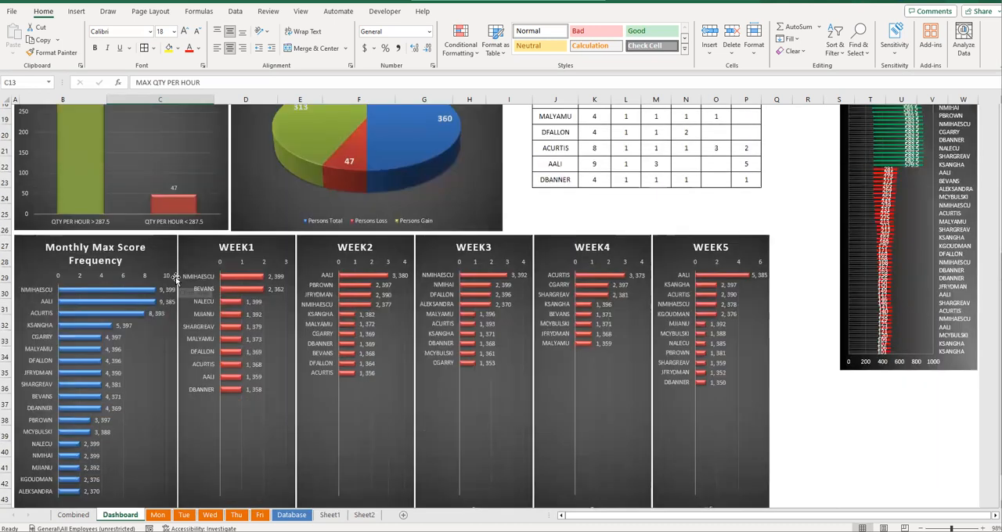
scroll(164, 260, "down", 1)
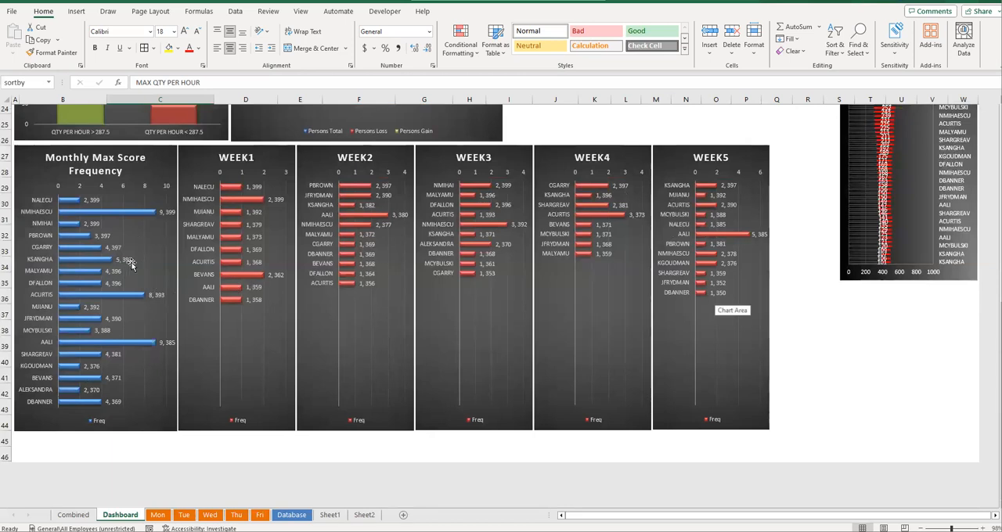
scroll(132, 266, "up", 2)
scroll(421, 306, "down", 1)
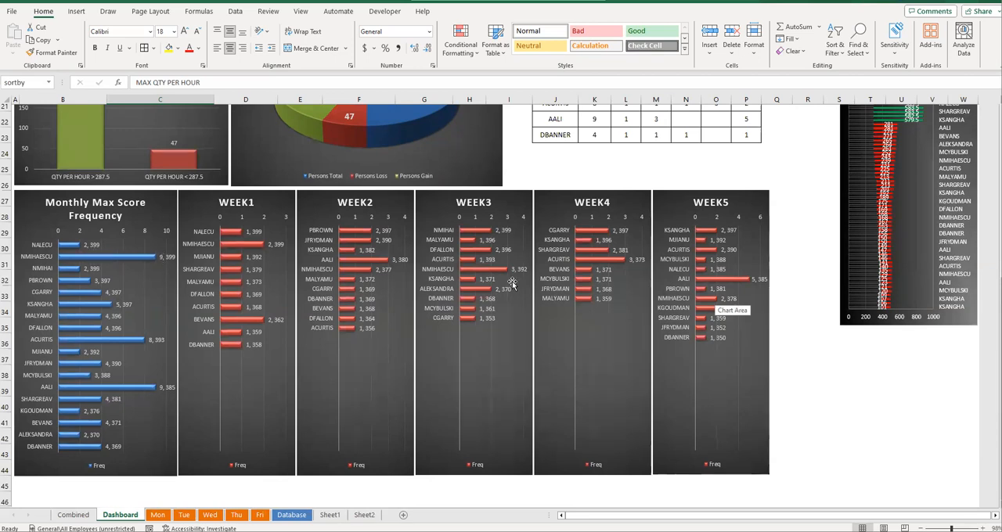
scroll(509, 282, "up", 4)
scroll(554, 272, "up", 3)
left_click_drag(557, 167, 745, 447)
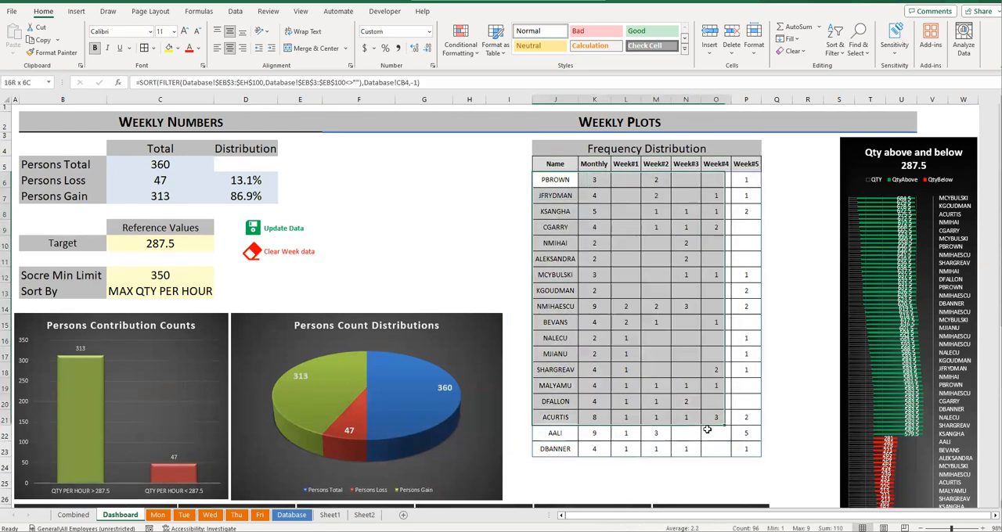
- Set the score minimum limit to 200 and highlight the names and counts in the Frequency Distribution table
mouse_move(166, 274)
left_mouse_down()
mouse_move(165, 290)
mouse_move(162, 275)
left_mouse_up()
type("200")
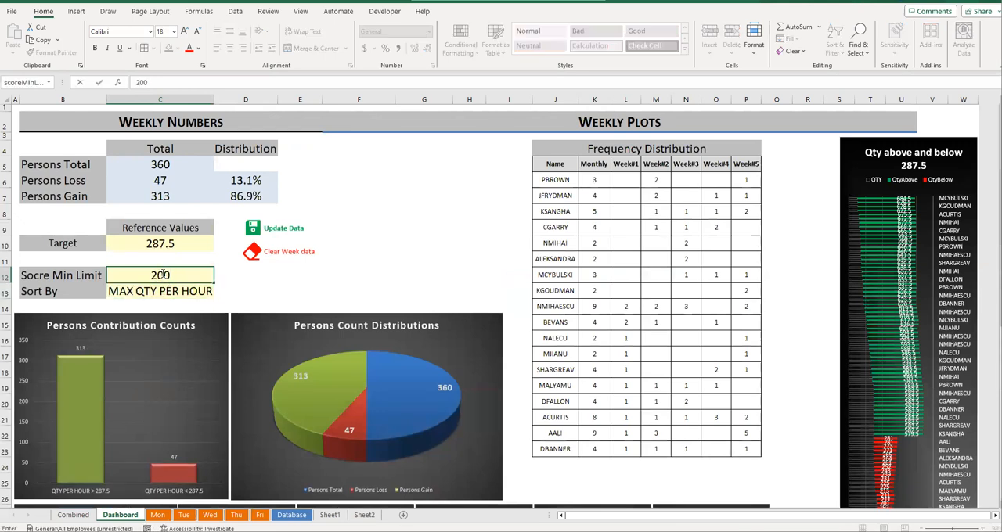
key("Return")
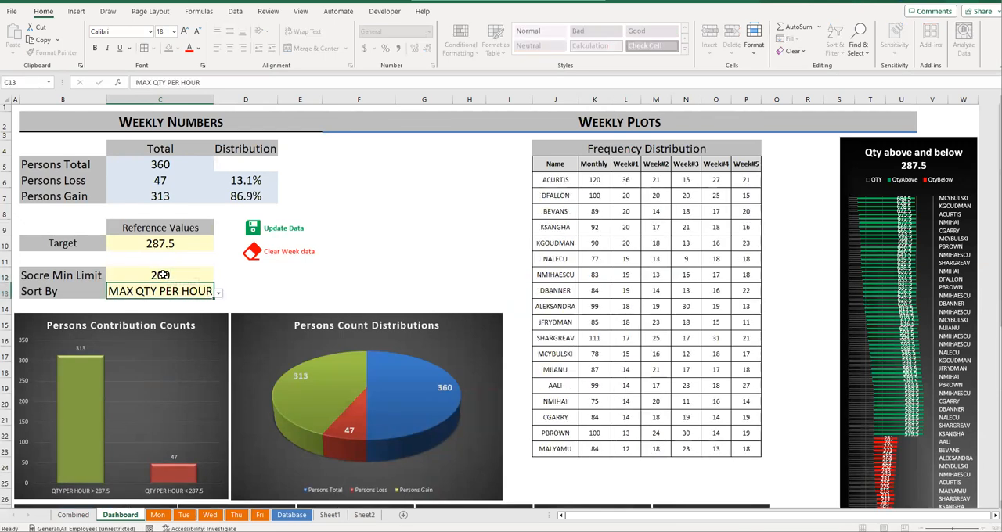
left_click_drag(554, 181, 745, 448)
- Set the score minimum limit to 390 and highlight the Frequency Distribution rows and their Monthly counts
left_click(184, 275)
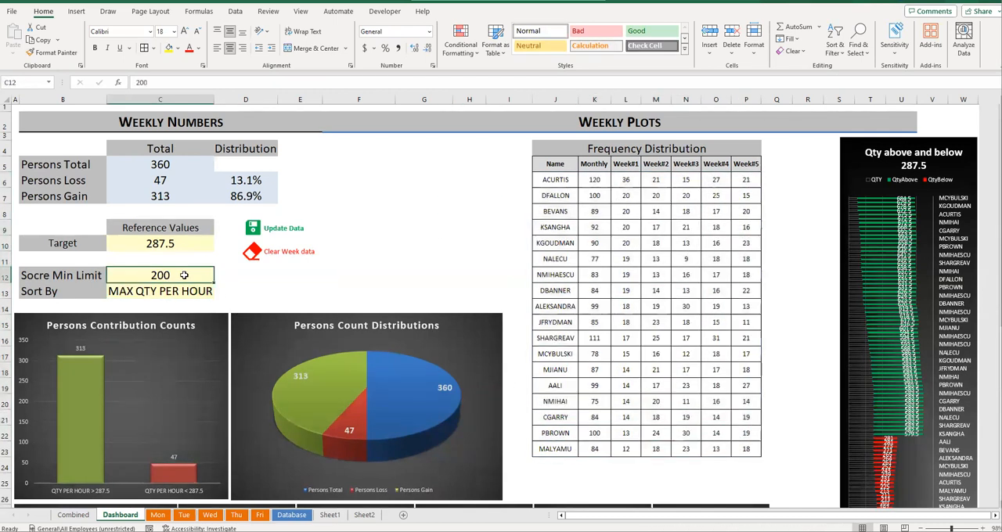
type("390")
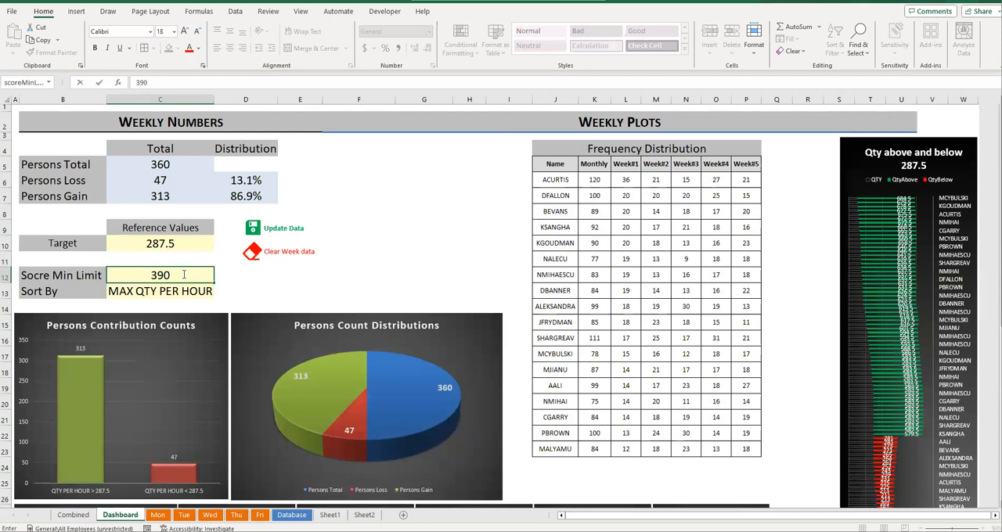
key("Return")
left_click_drag(555, 180, 760, 338)
left_click_drag(595, 181, 599, 338)
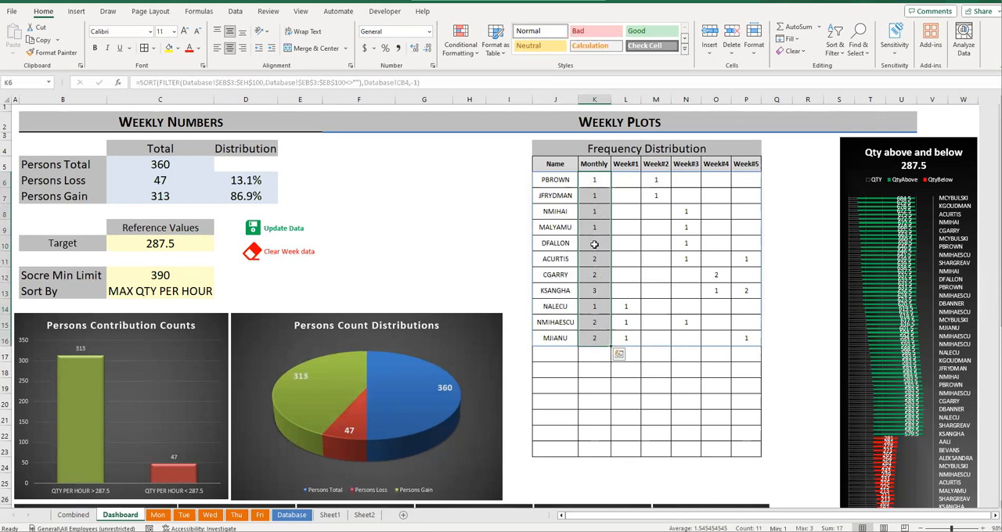
- Set Sort By to Freq and check the first two Monthly counts in the Frequency Distribution table
left_click(191, 293)
left_click(219, 293)
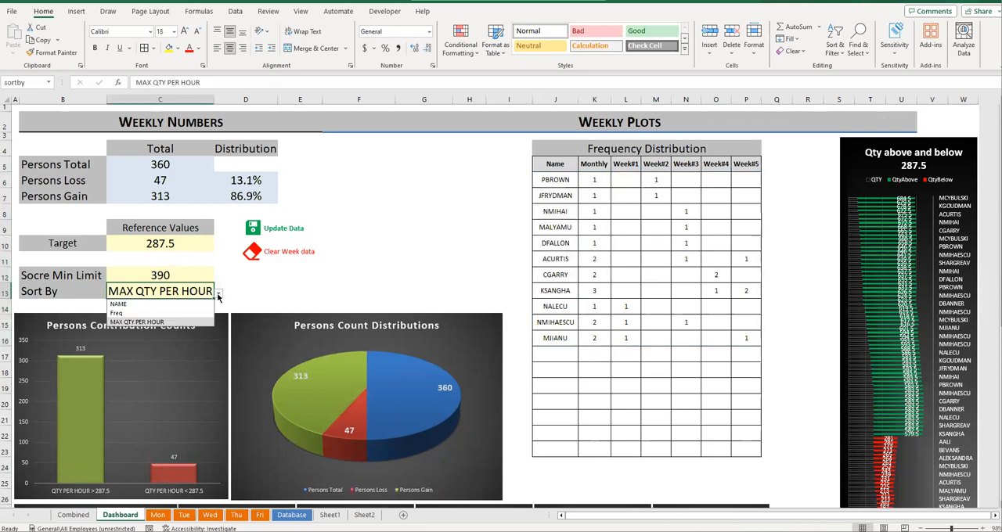
left_click(156, 313)
left_click(597, 182)
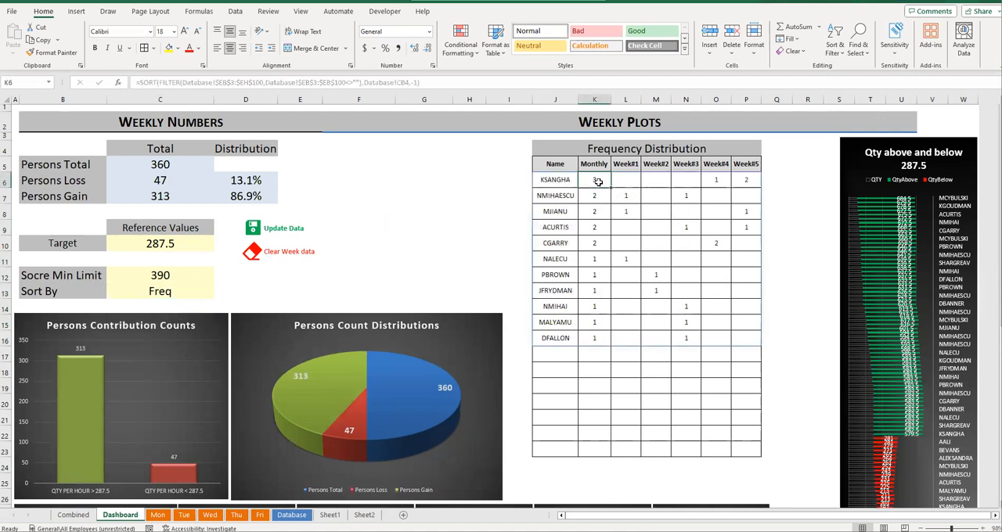
left_click(594, 197)
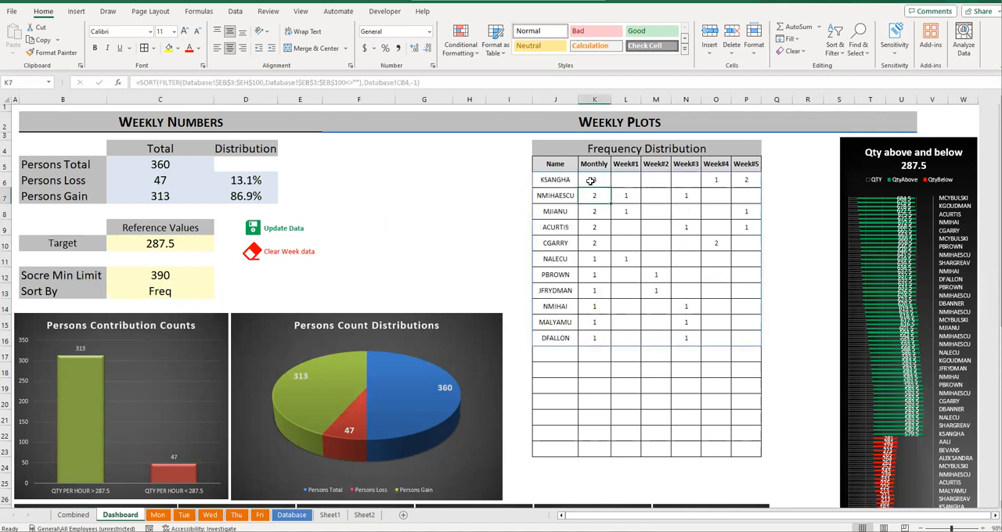
- Examine the top-ranked person's Monthly, Week#4 and Week#5 counts and the order of the whole Monthly column
left_click_drag(554, 180, 592, 183)
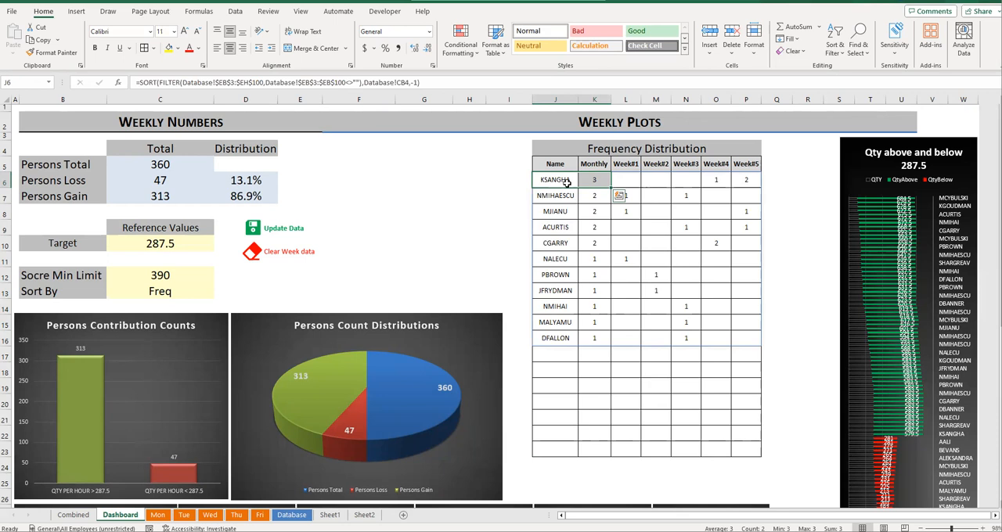
left_click(587, 179)
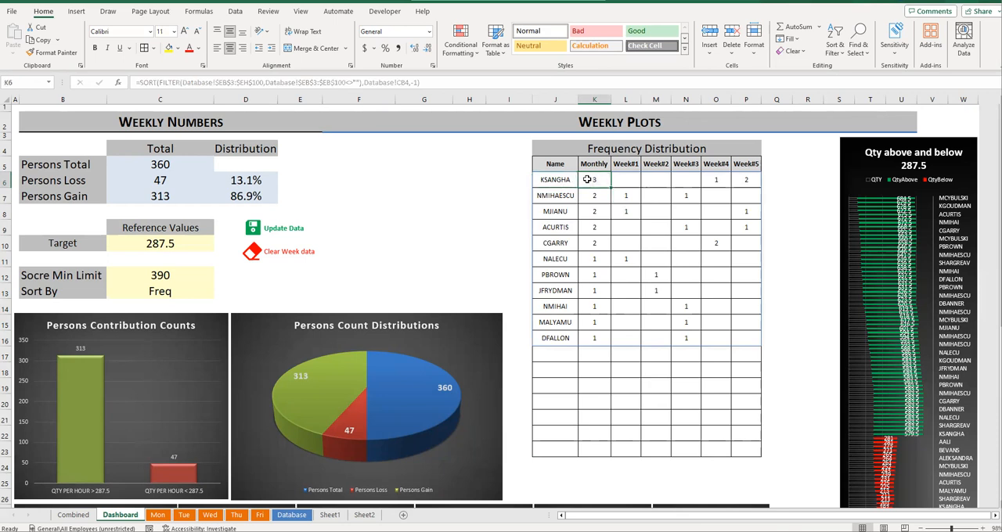
left_click(716, 180)
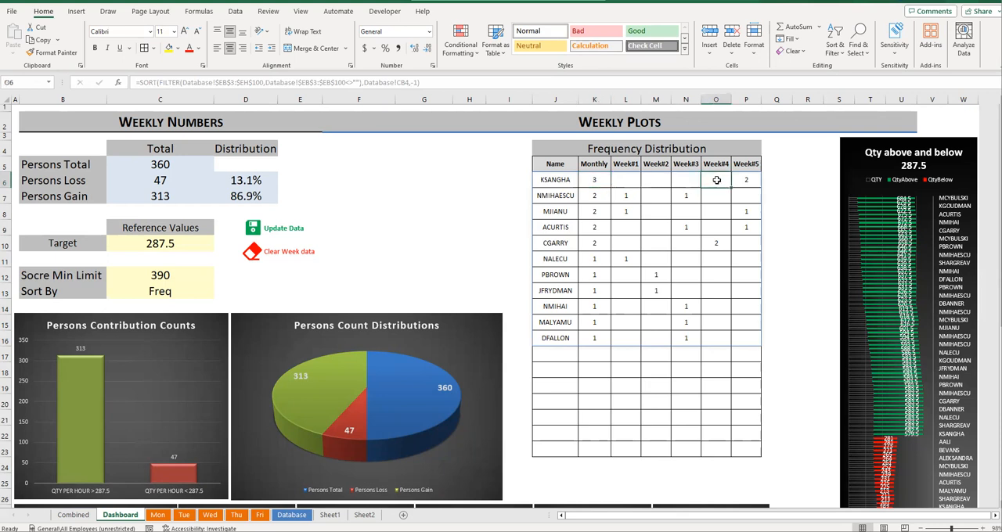
left_click(742, 180)
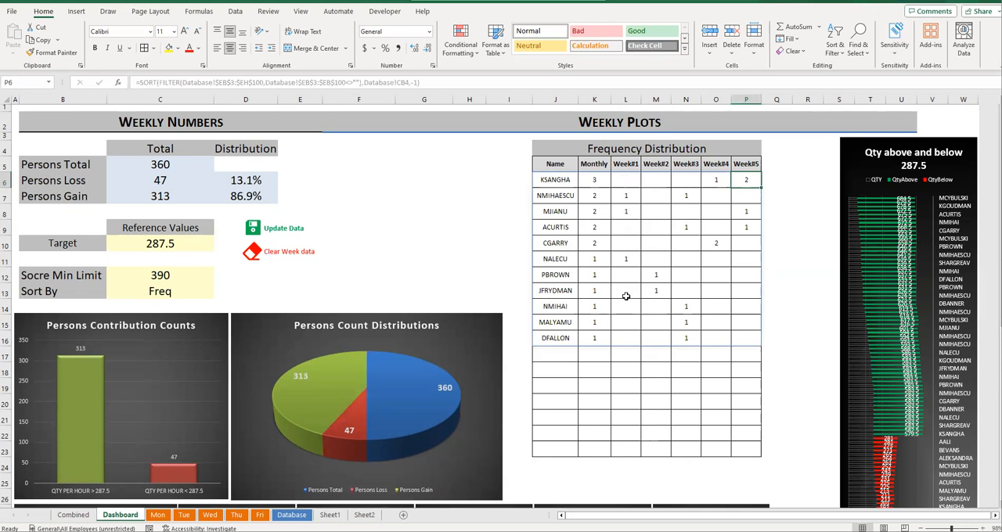
left_click_drag(597, 182, 613, 342)
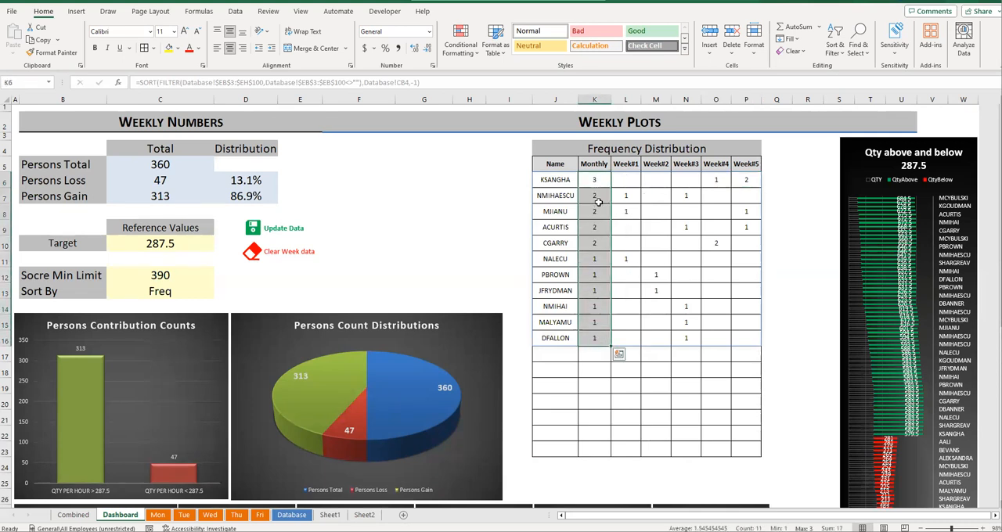
left_click(585, 282)
- Clear the borders of the Frequency Distribution body J6:P23 and apply All Borders to it
left_click_drag(550, 179, 748, 451)
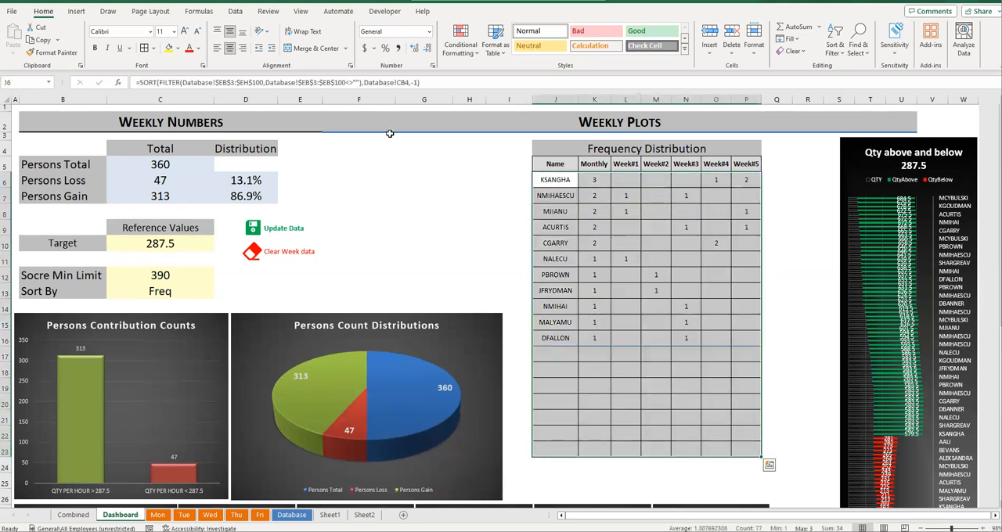
left_click(154, 49)
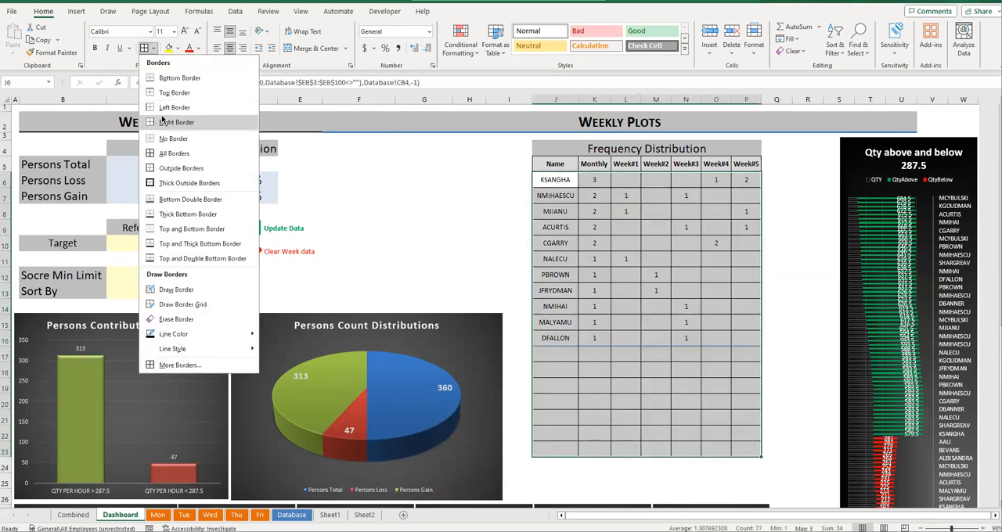
left_click(173, 138)
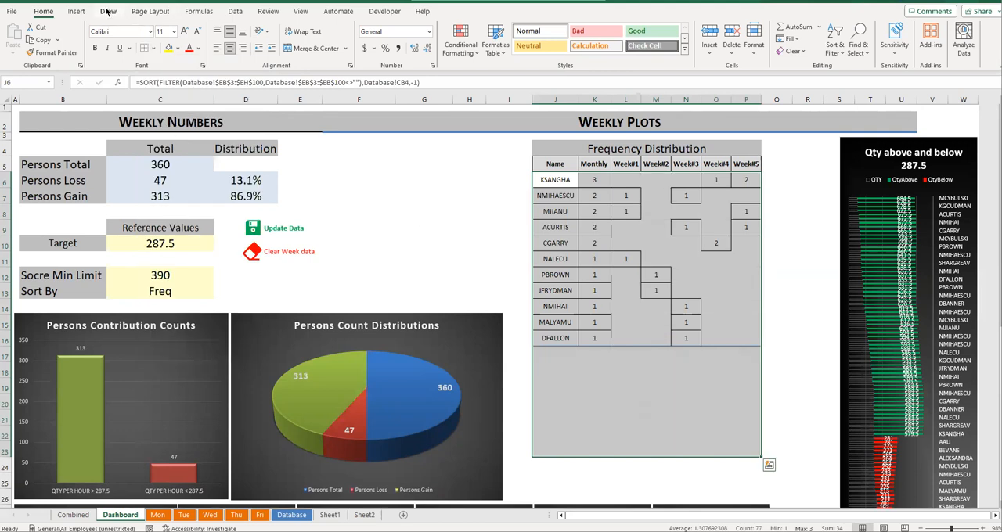
left_click(153, 48)
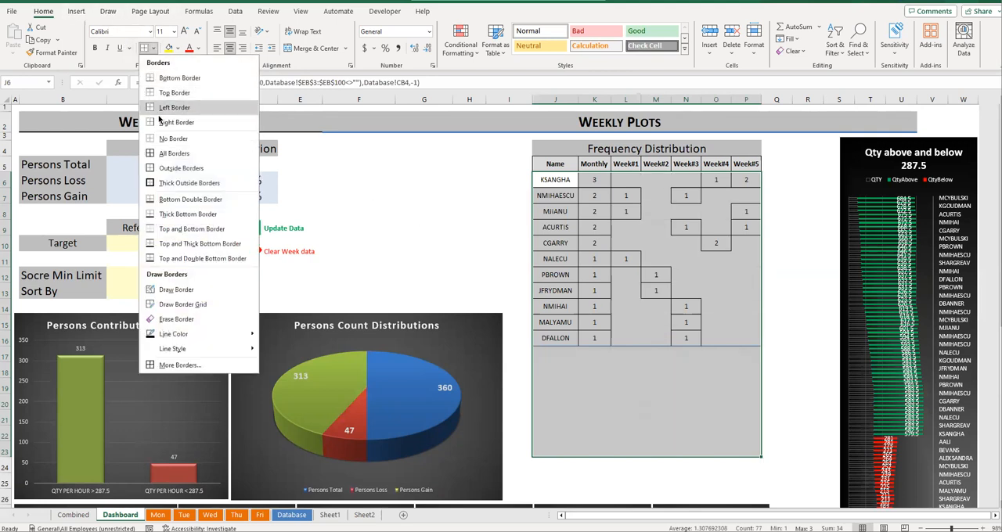
left_click(163, 154)
left_click(627, 210)
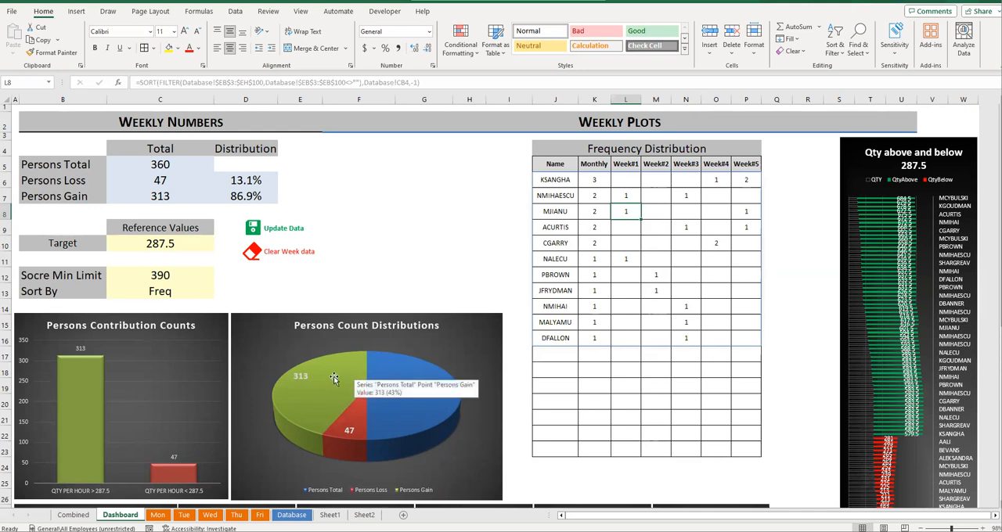
- Examine the Persons Total, Persons Loss and Persons Gain slices in the Persons Count Distributions pie chart
scroll(337, 375, "down", 2)
mouse_move(317, 302)
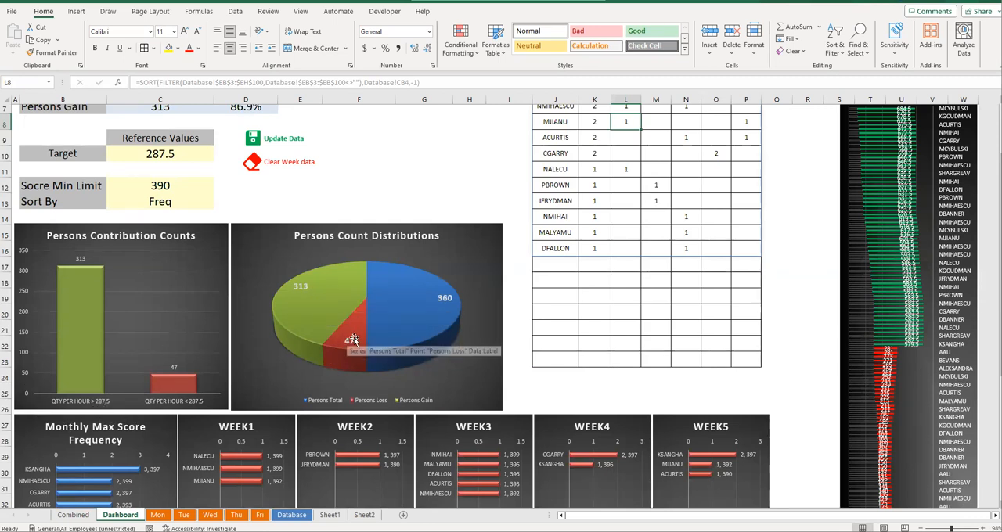
mouse_move(356, 345)
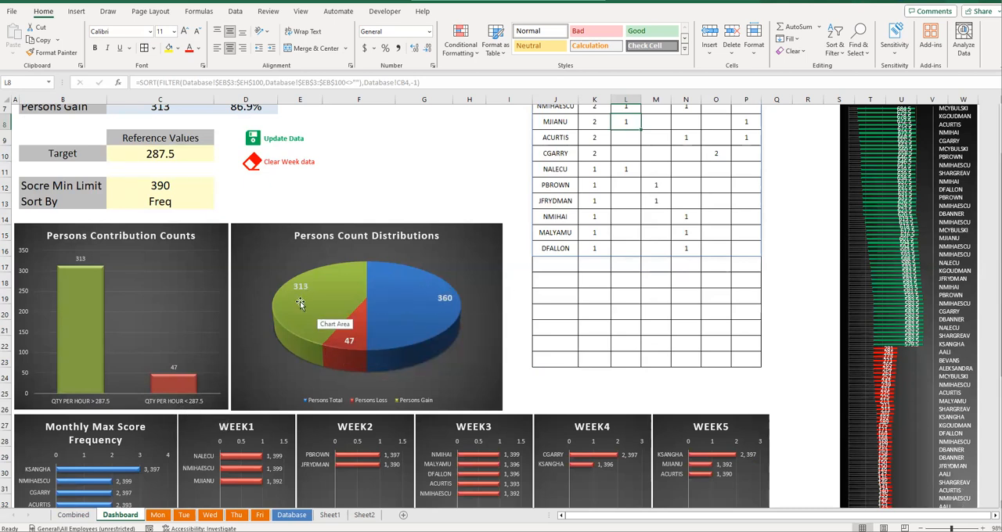
mouse_move(411, 285)
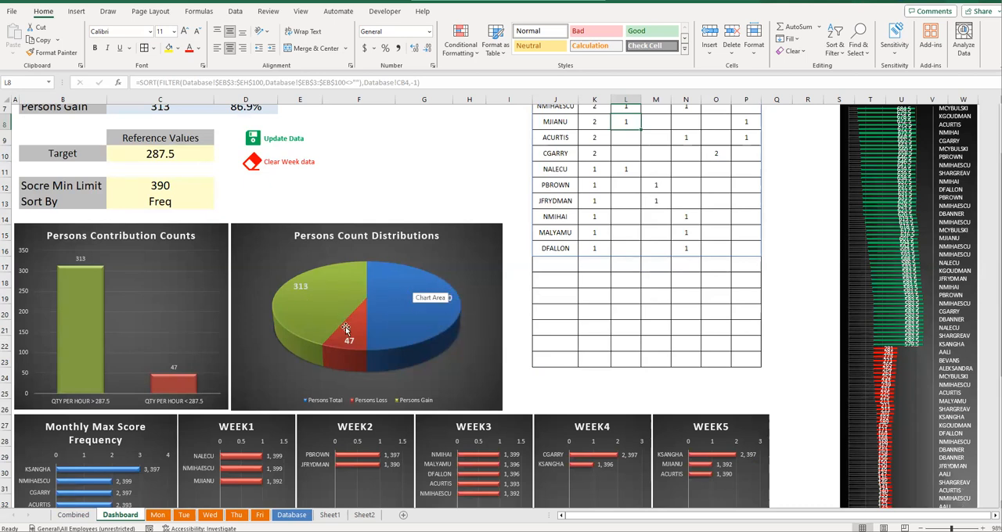
mouse_move(428, 308)
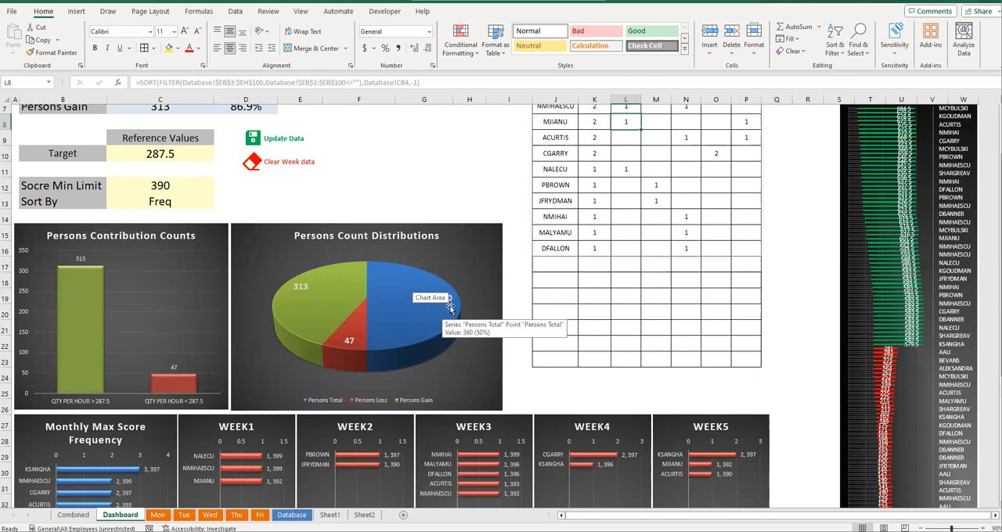
left_click(458, 201)
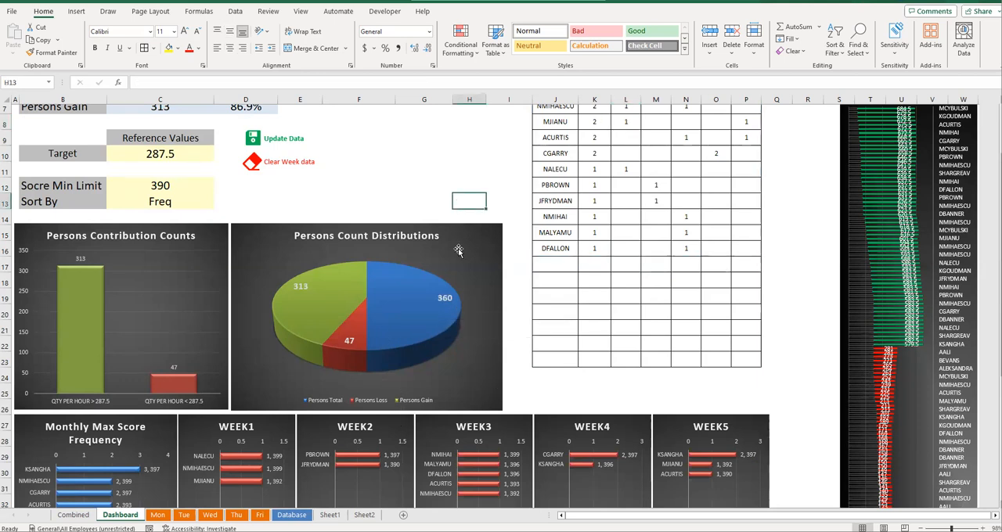
scroll(891, 281, "up", 2)
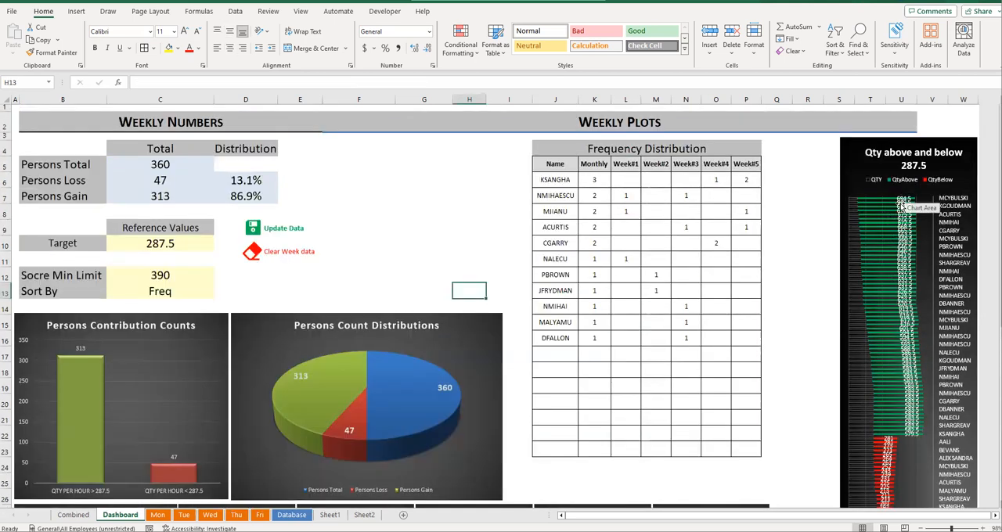
- Widen the Qty above and below 287.5 chart leftward to column Q, up to the edge of the WEEK5 chart
scroll(904, 205, "down", 3)
left_click(840, 252)
left_click_drag(839, 252, 772, 261)
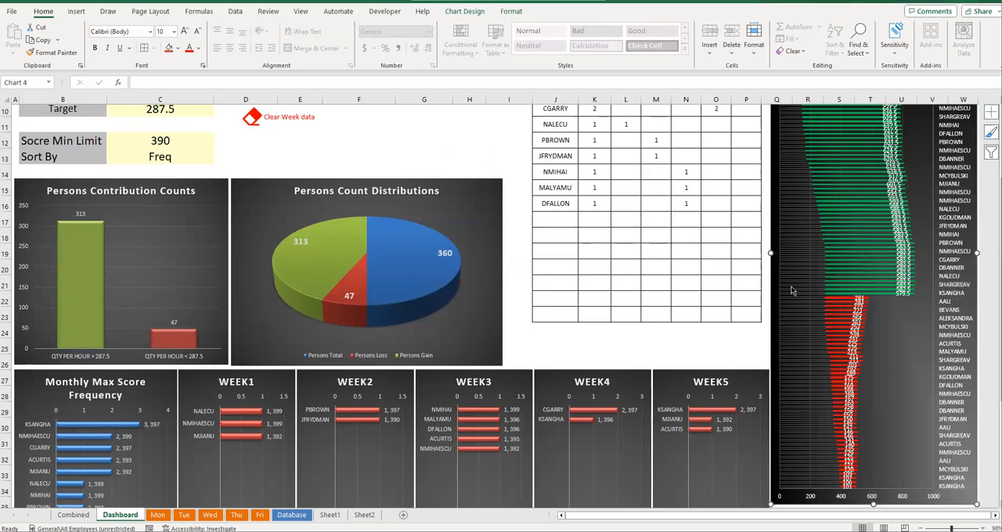
scroll(790, 291, "up", 3)
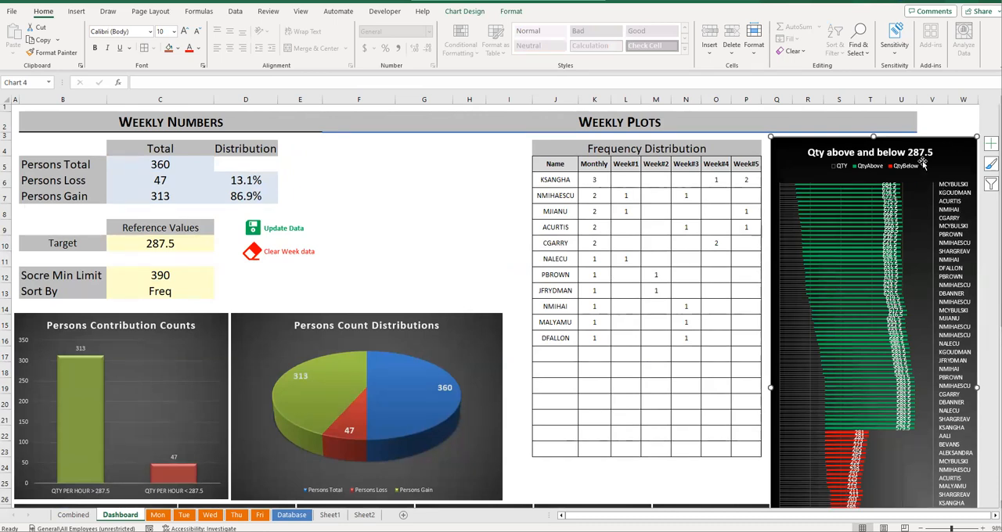
scroll(184, 396, "down", 5)
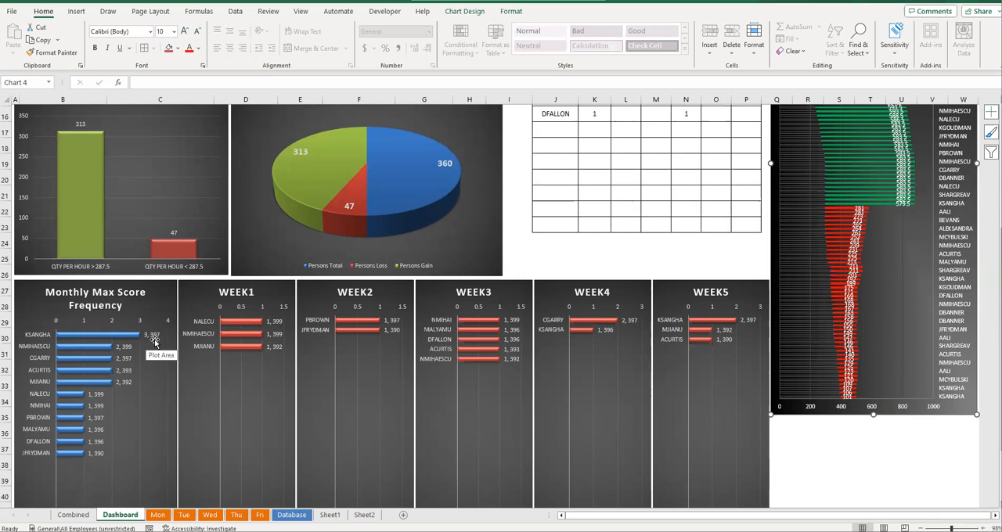
scroll(154, 342, "up", 5)
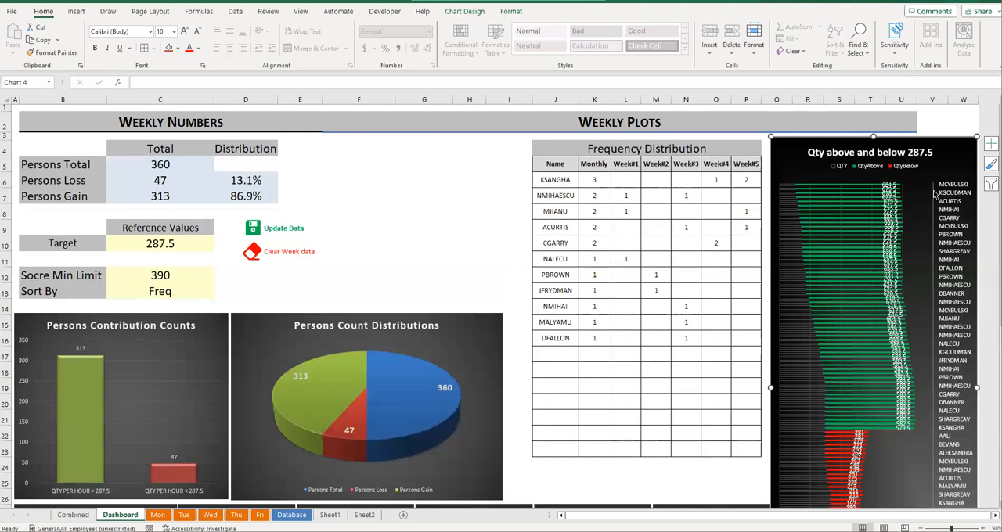
- Extend the Qty above and below 287.5 chart downward to row 44, level with the bottom of the weekly charts
scroll(946, 242, "down", 6)
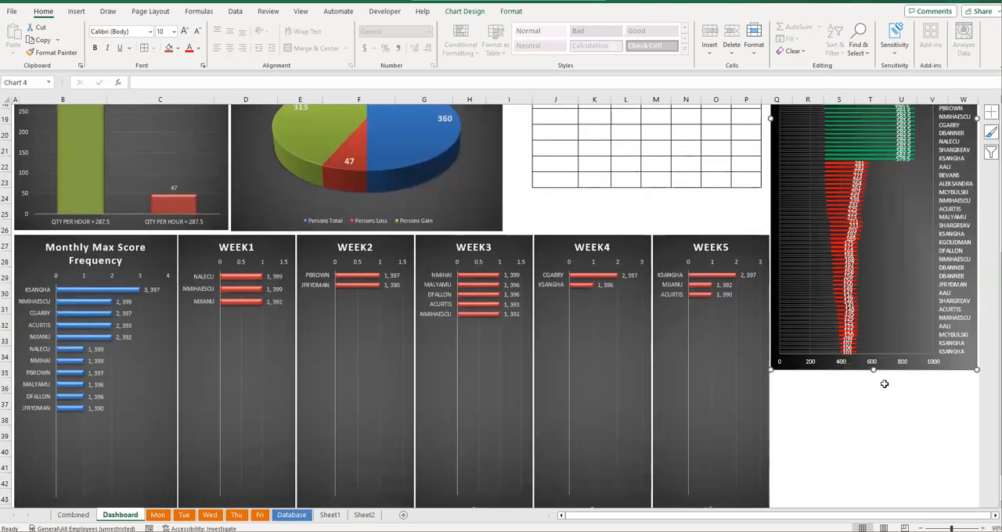
left_click_drag(872, 372, 872, 488)
scroll(875, 274, "down", 5)
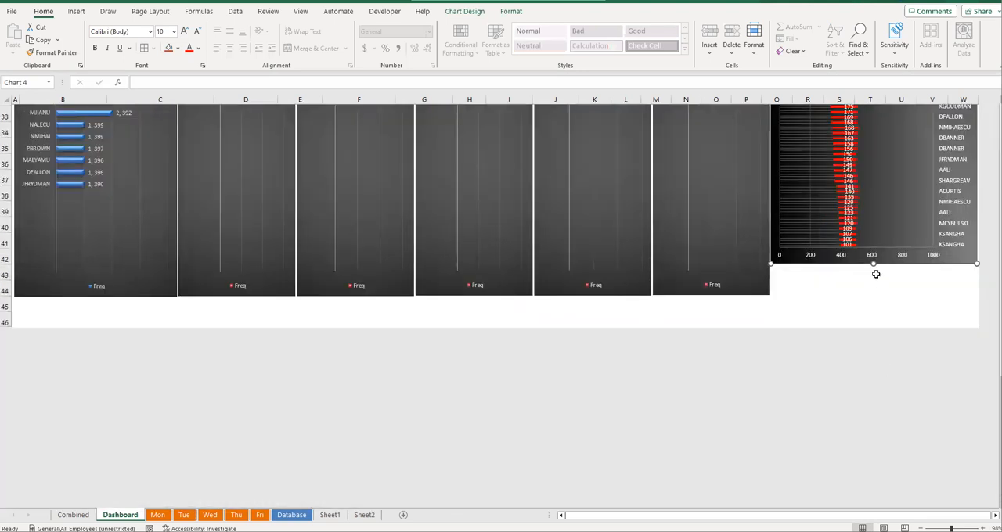
left_click_drag(873, 265, 868, 287)
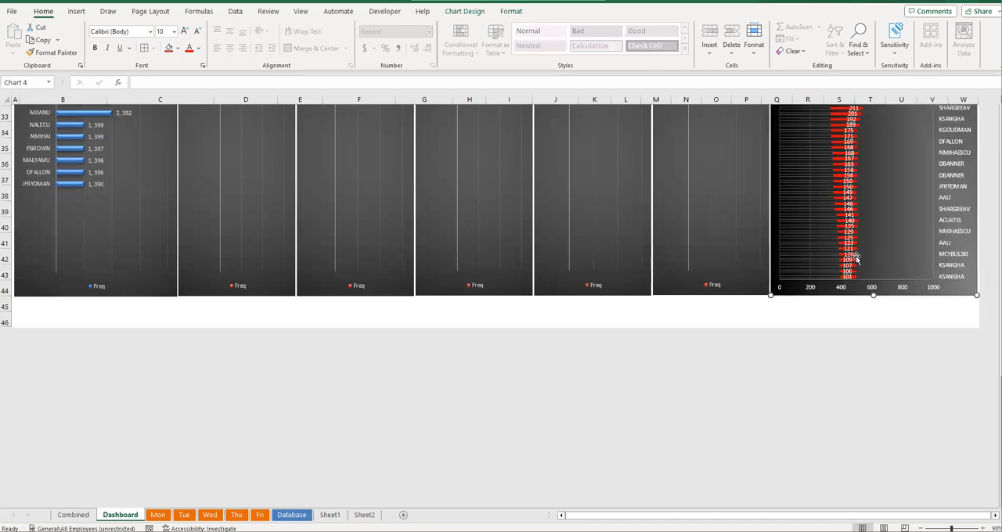
scroll(865, 278, "up", 5)
scroll(857, 260, "up", 5)
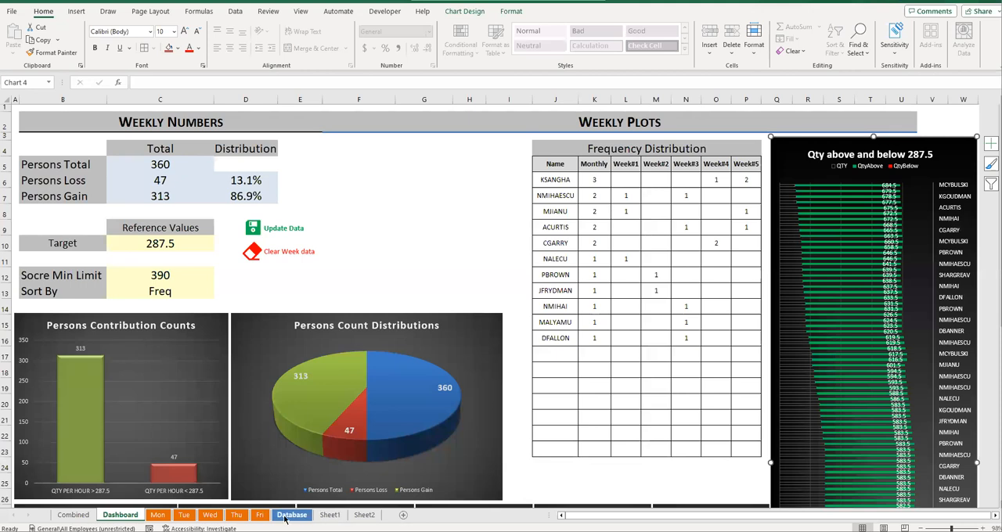
- Review the combined records on the Combined sheet and return to the Dashboard sheet
left_click(73, 515)
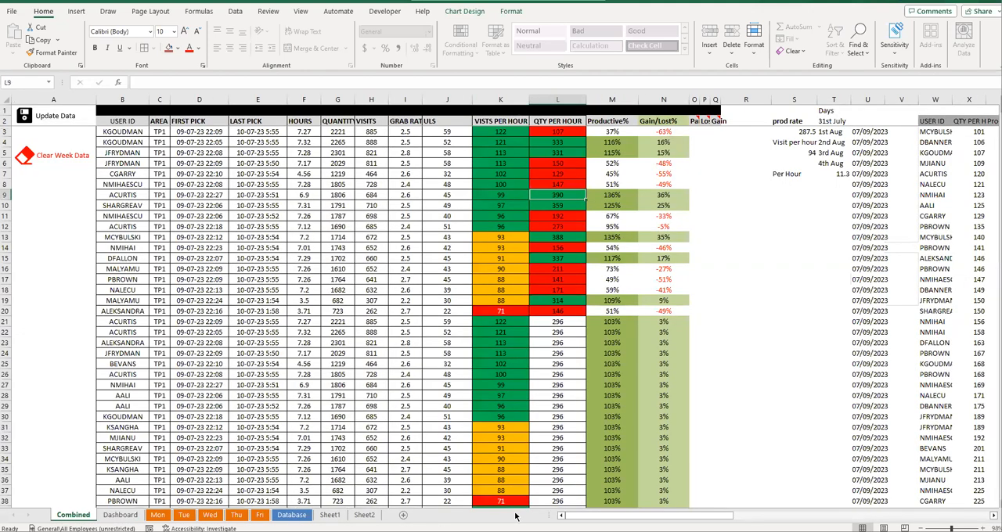
left_click(814, 352)
left_click(724, 248)
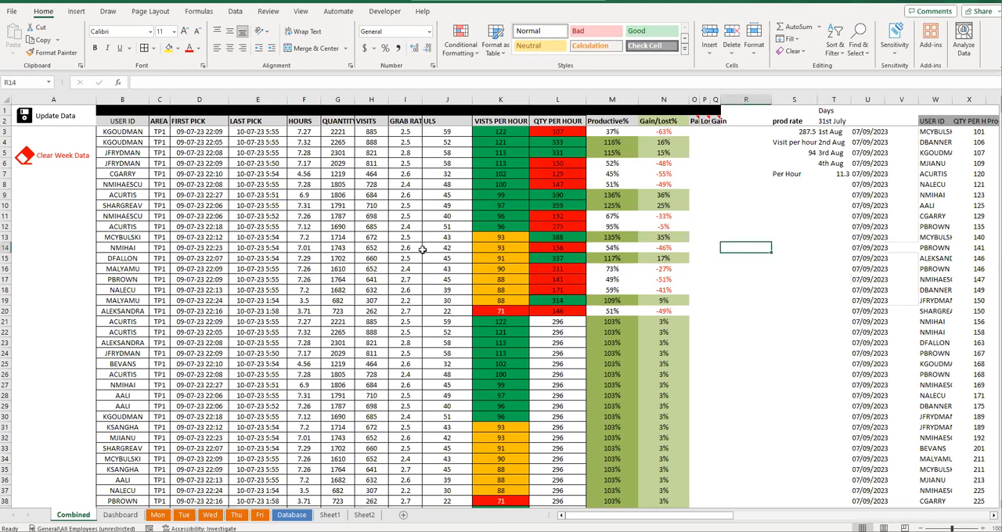
left_click(128, 515)
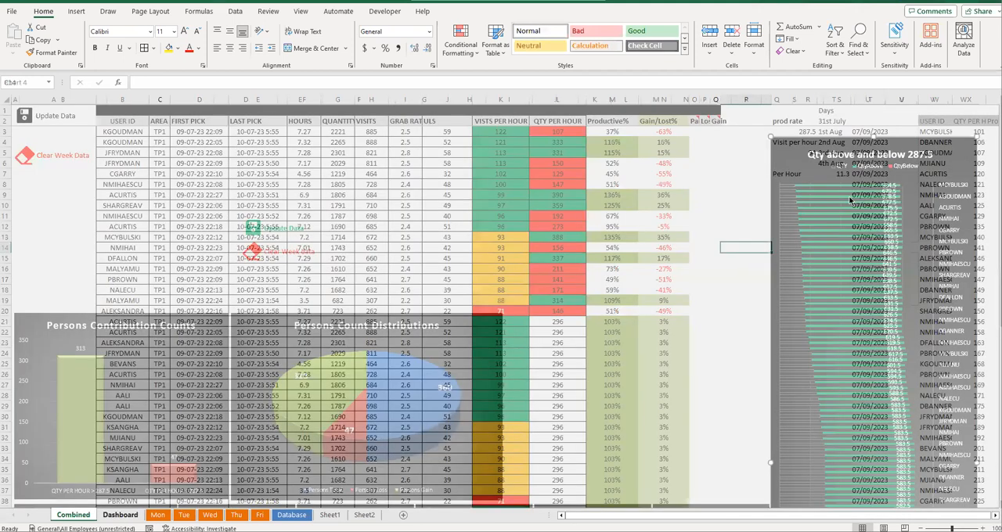
- Review the resized quantity chart alongside the monthly and weekly frequency charts, and deselect the chart
scroll(842, 163, "down", 6)
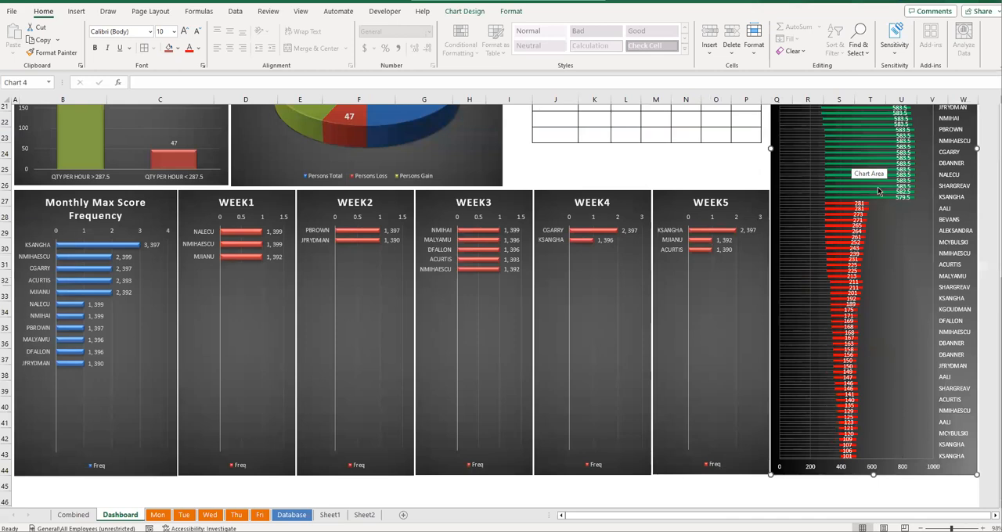
scroll(941, 178, "up", 7)
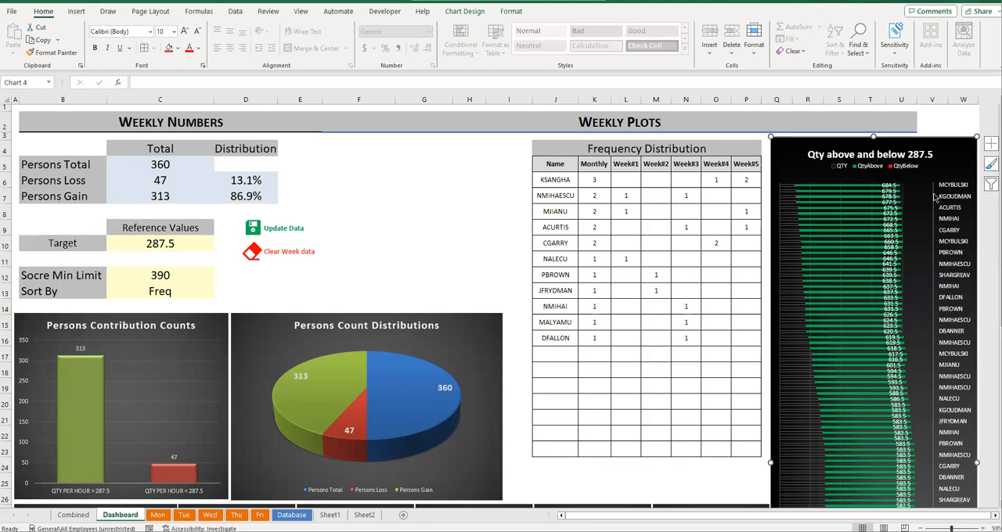
scroll(654, 204, "down", 5)
scroll(626, 321, "down", 1)
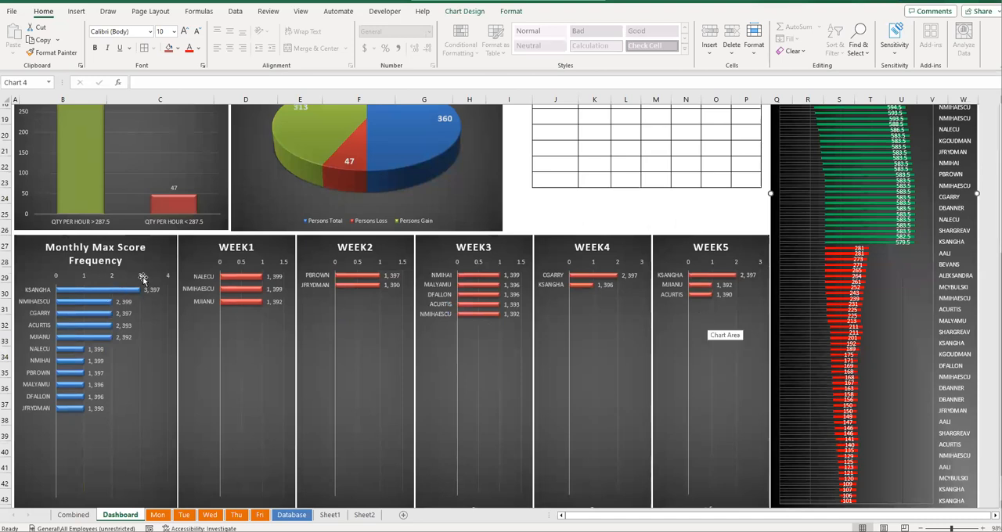
scroll(180, 278, "up", 6)
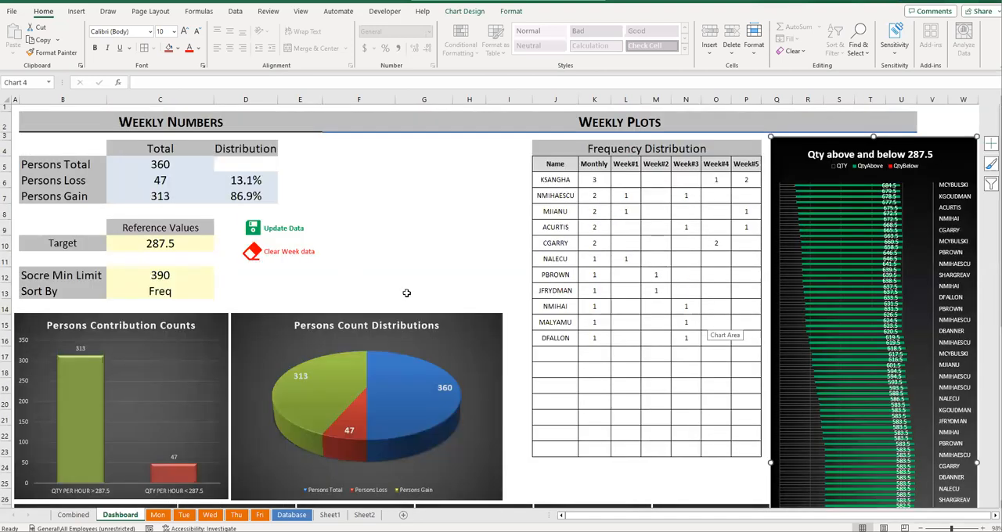
left_click(411, 230)
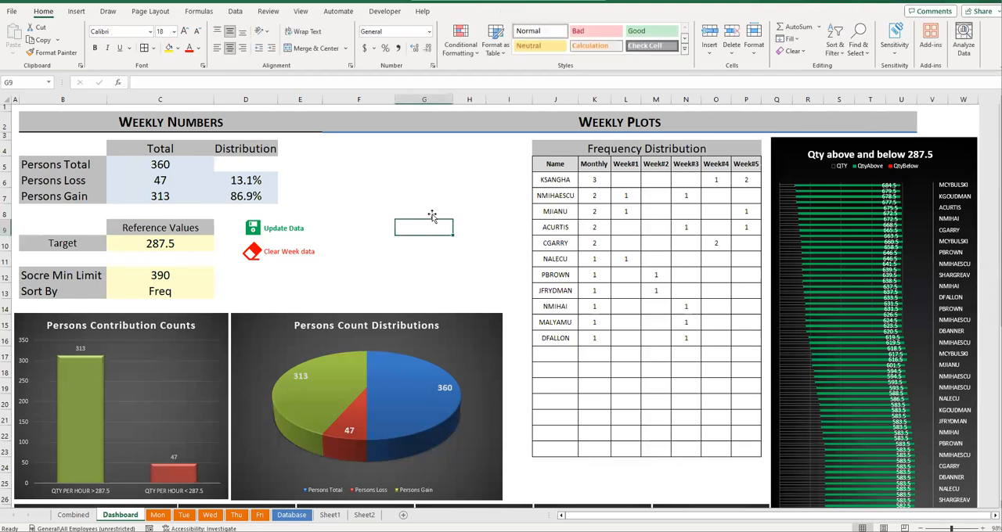